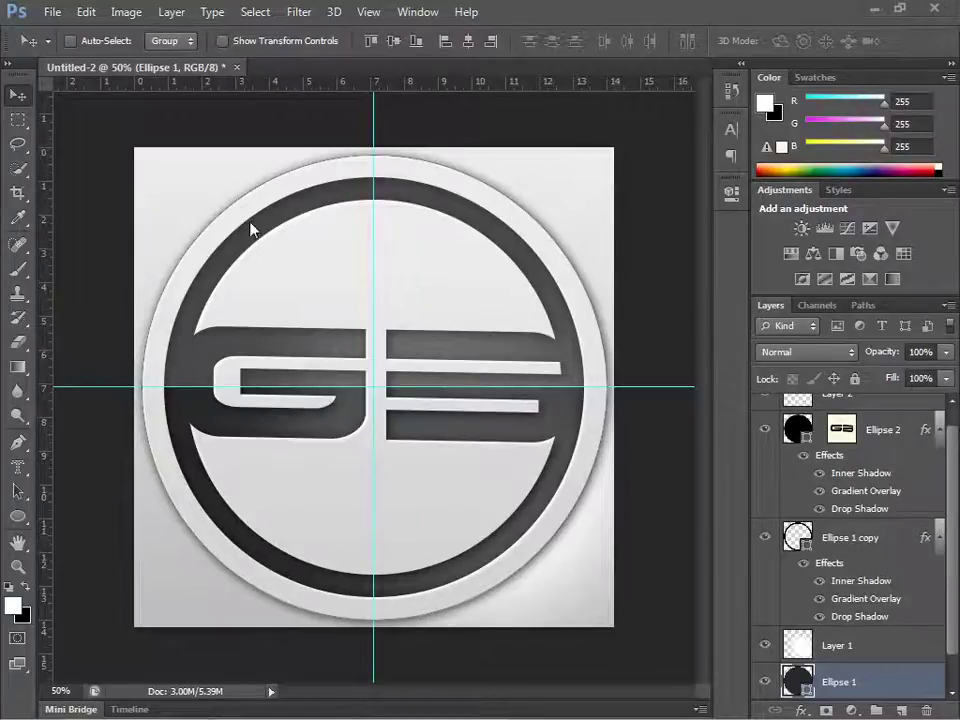
Create a new 1024 by 1024 pixel RGB document at 72 pixels/inch with a white background.
{"action": "left_click", "coordinate": [50, 11]}
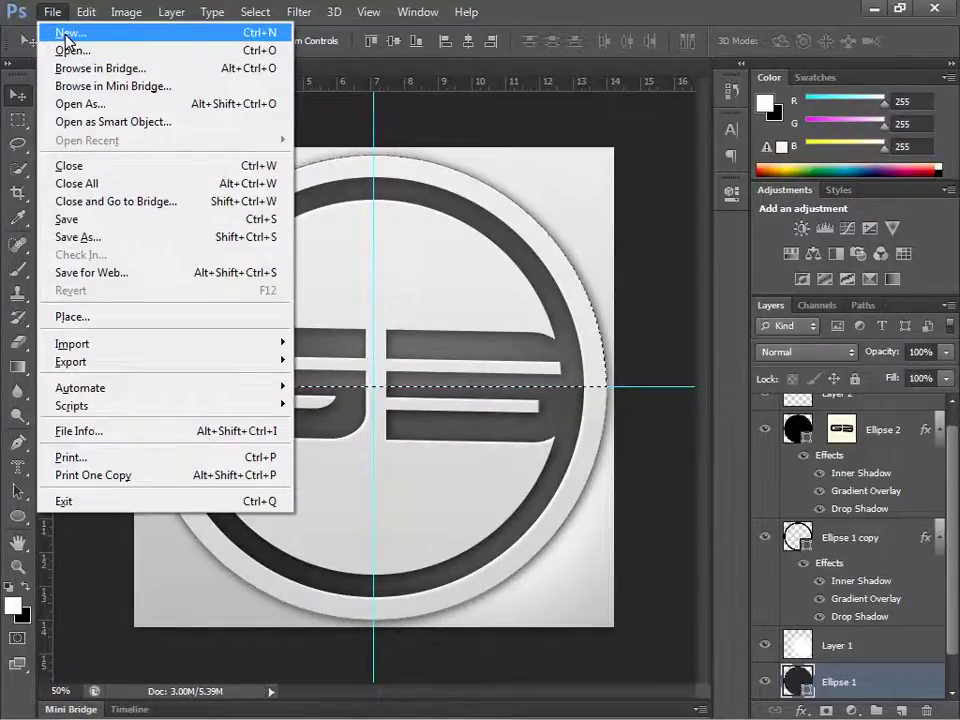
{"action": "left_click", "coordinate": [68, 37]}
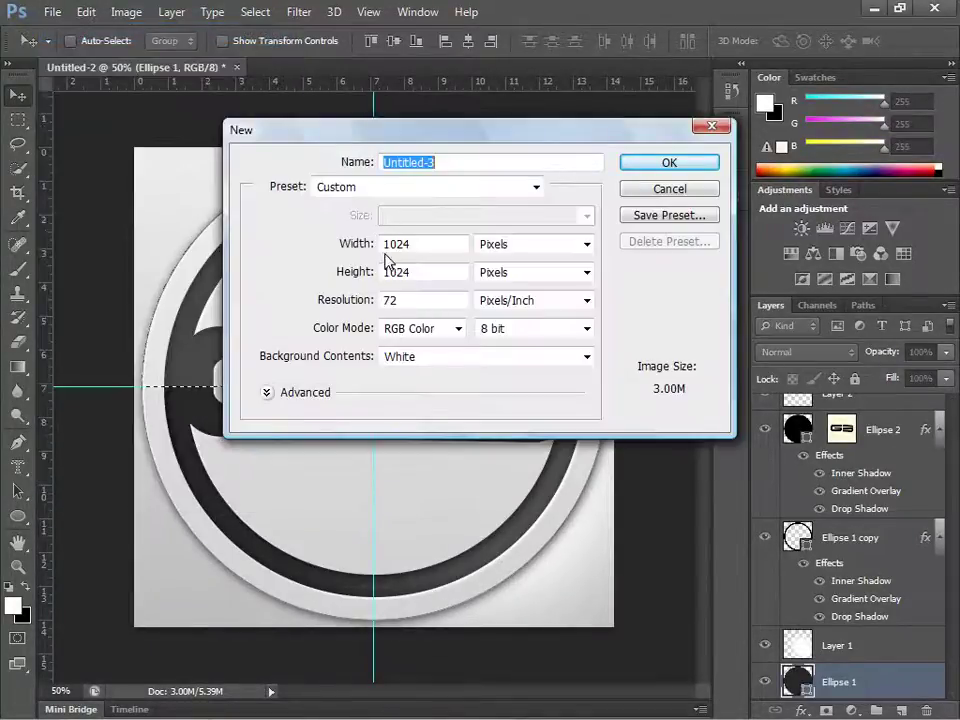
{"action": "double_click", "coordinate": [450, 243]}
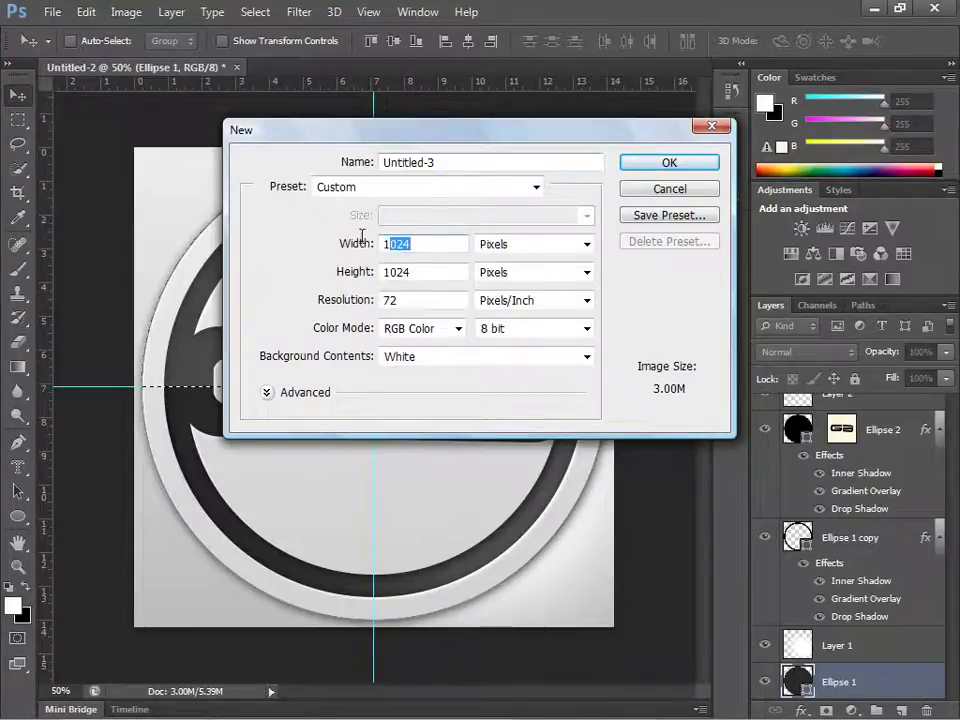
{"action": "left_click", "coordinate": [424, 272]}
{"action": "double_click", "coordinate": [426, 274]}
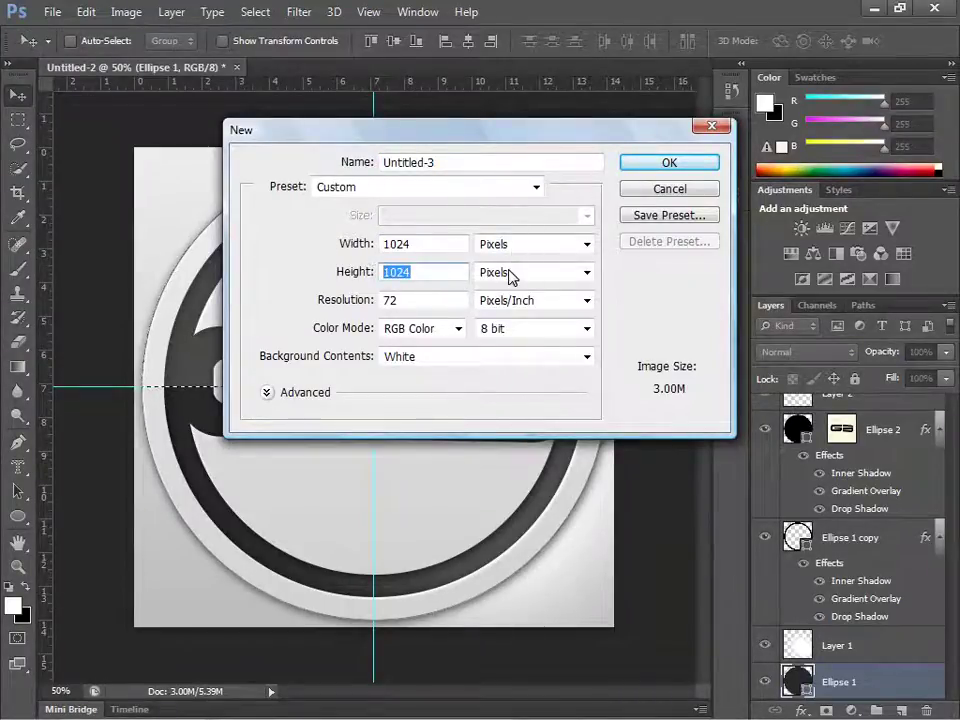
{"action": "left_click", "coordinate": [637, 164]}
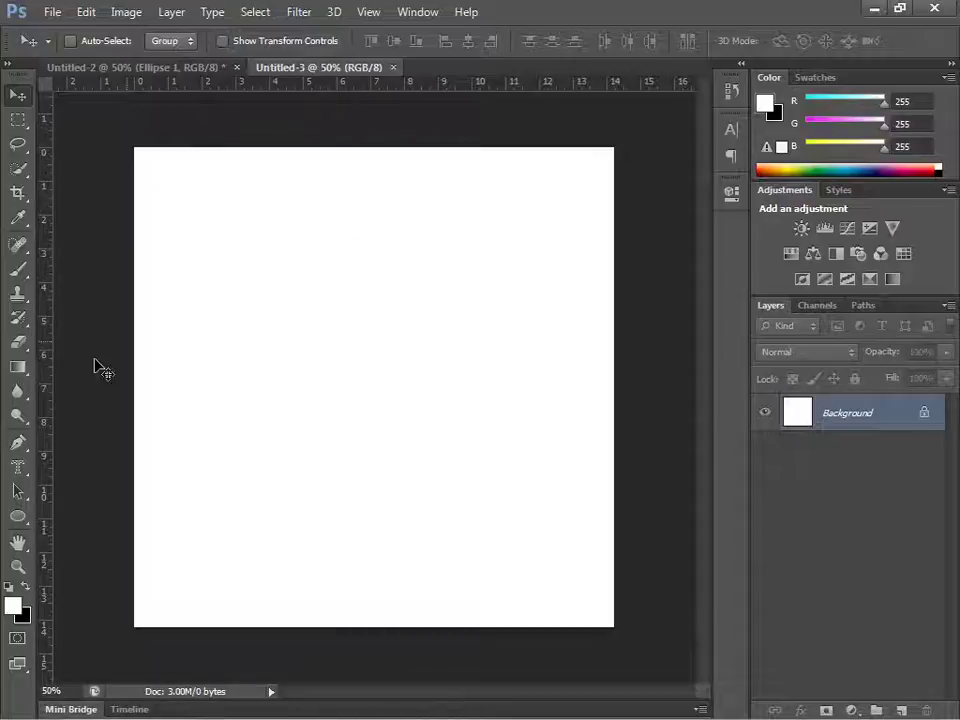
Edit the Gradient tool's gradient, using colour bbbbbb for its starting stop.
{"action": "left_click", "coordinate": [20, 368]}
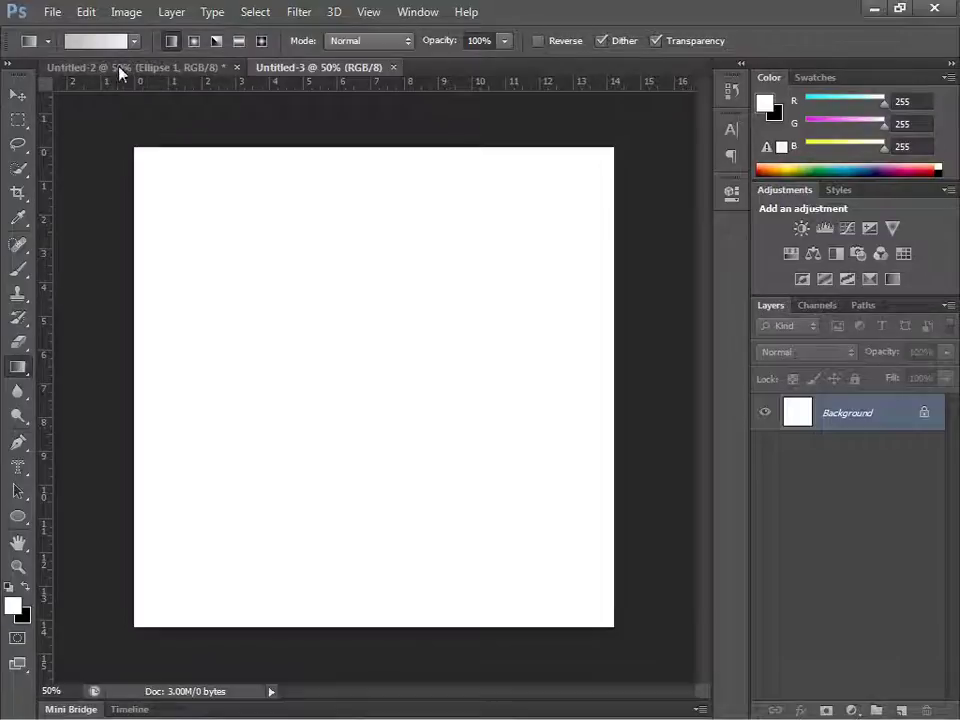
{"action": "left_click", "coordinate": [100, 44]}
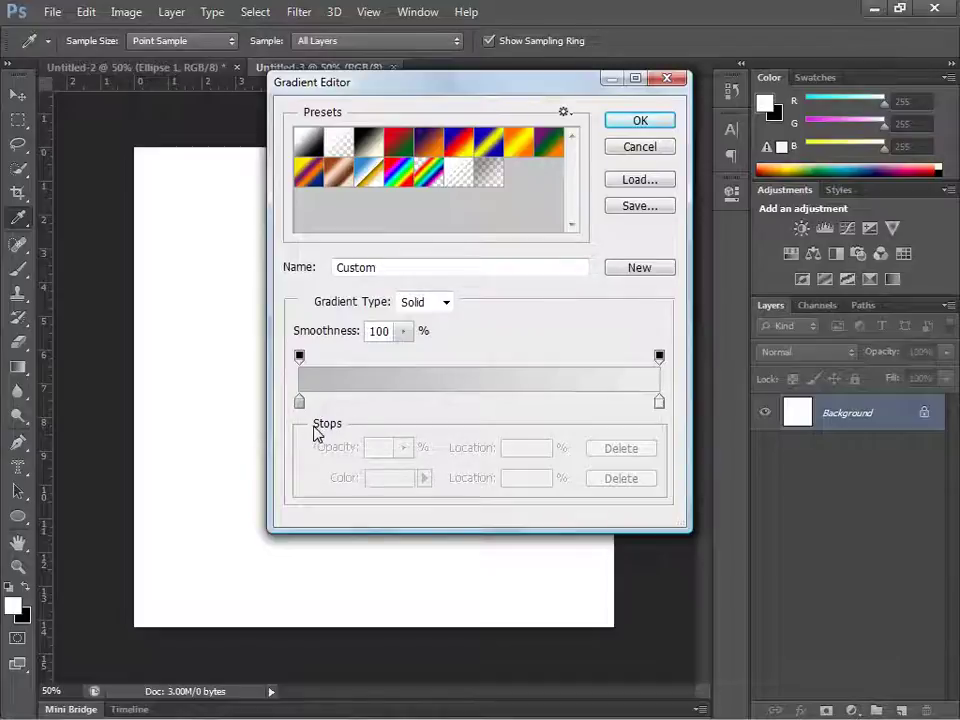
{"action": "left_click", "coordinate": [299, 402]}
{"action": "double_click", "coordinate": [299, 403]}
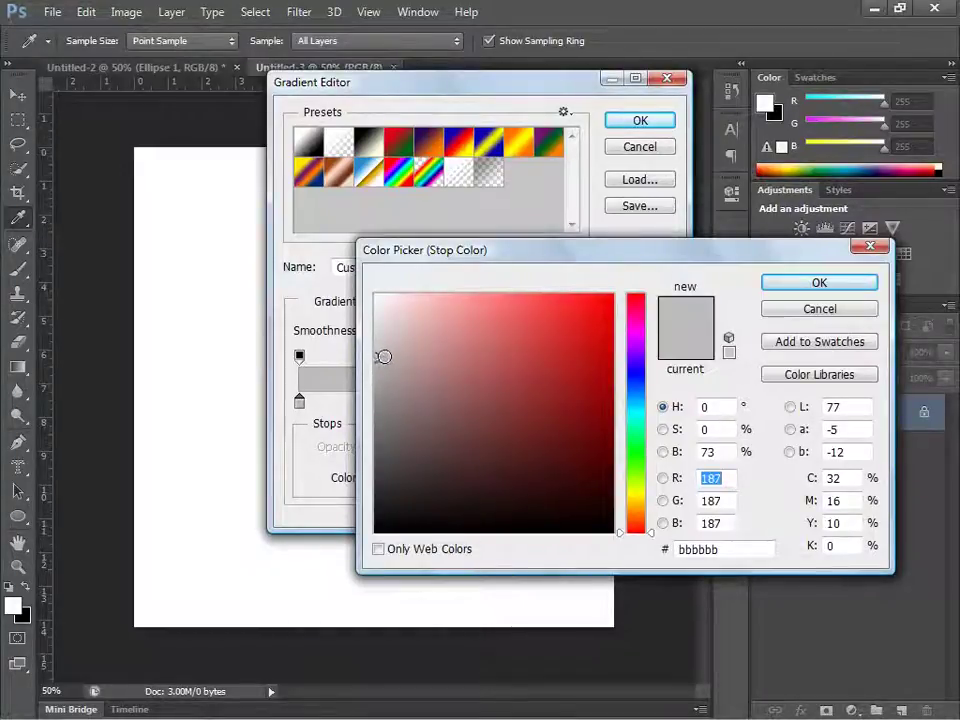
{"action": "left_click", "coordinate": [741, 549]}
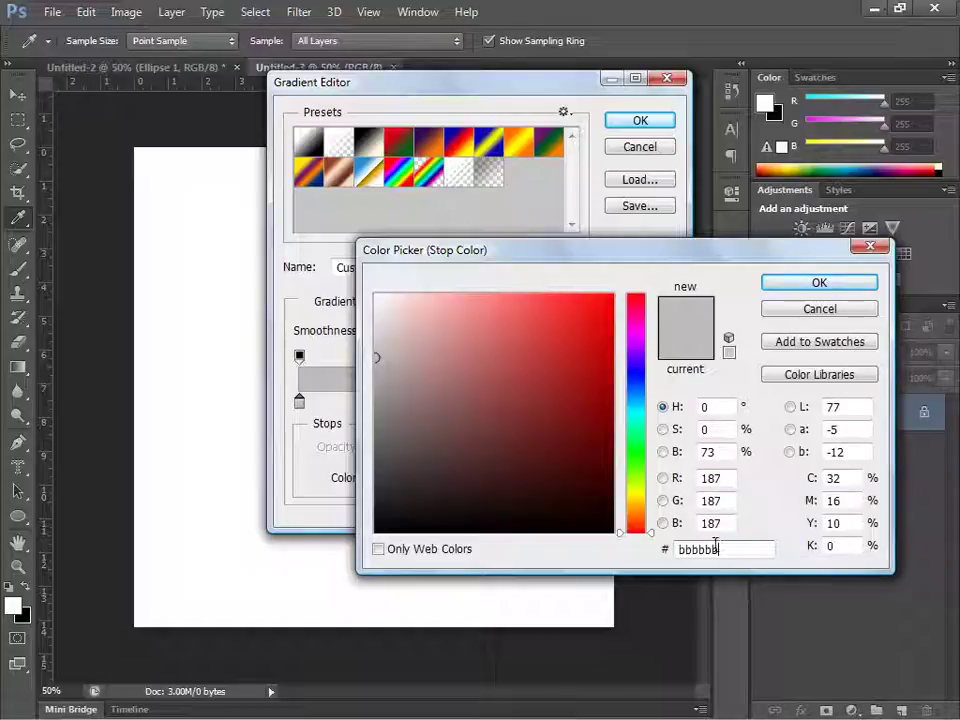
{"action": "left_click_drag", "start_coordinate": [713, 541], "coordinate": [677, 531]}
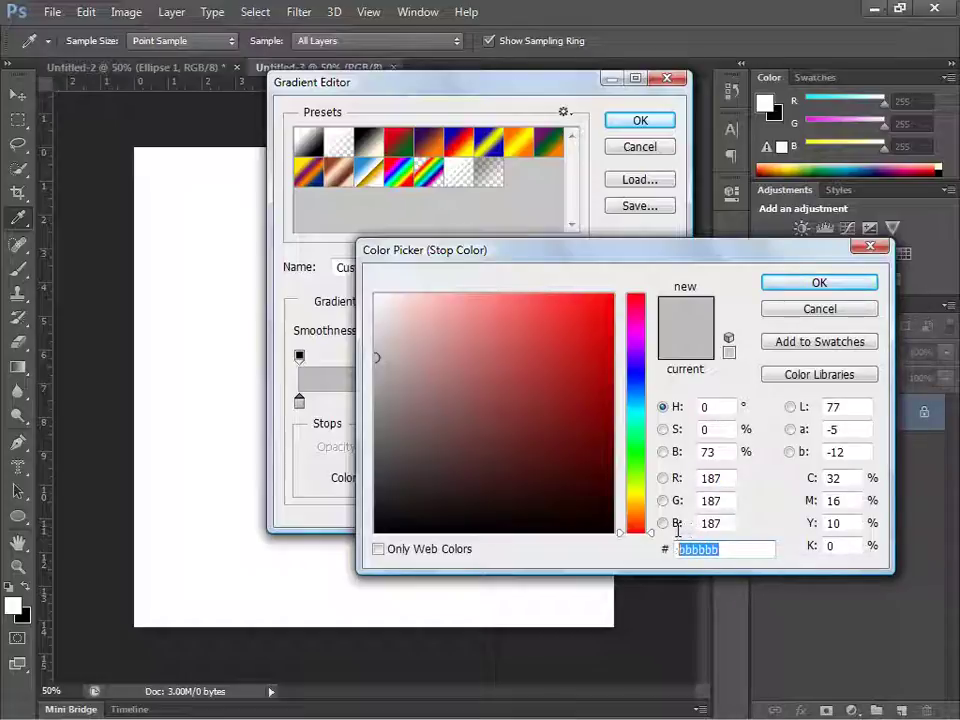
{"action": "left_click", "coordinate": [821, 282]}
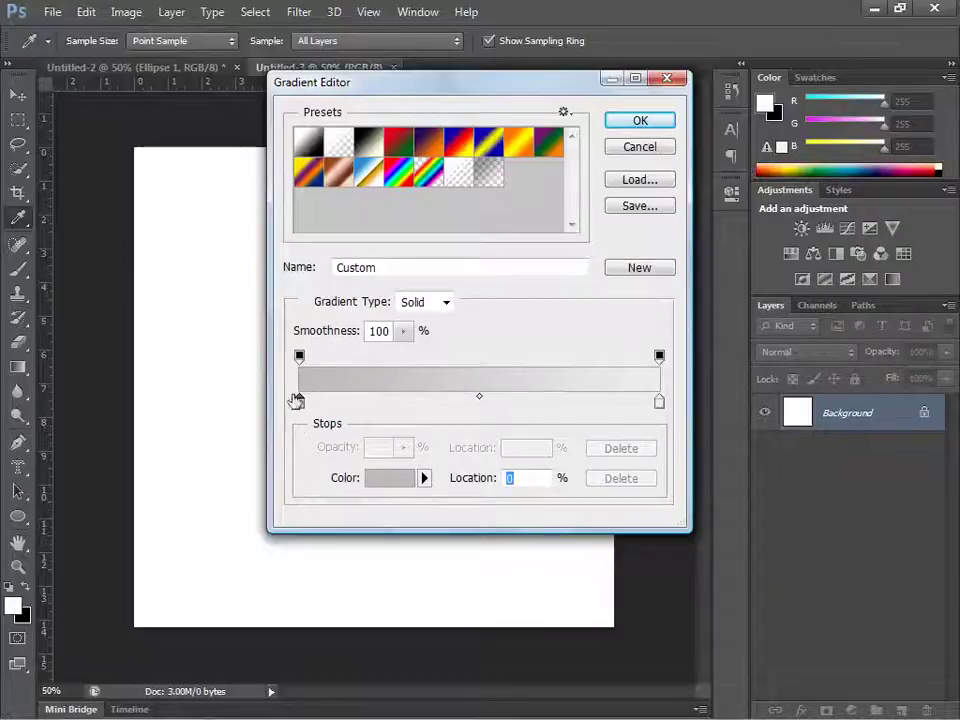
Use eeeeee for the gradient's end stop and fill the background with the linear gradient from bottom to top.
{"action": "double_click", "coordinate": [659, 403]}
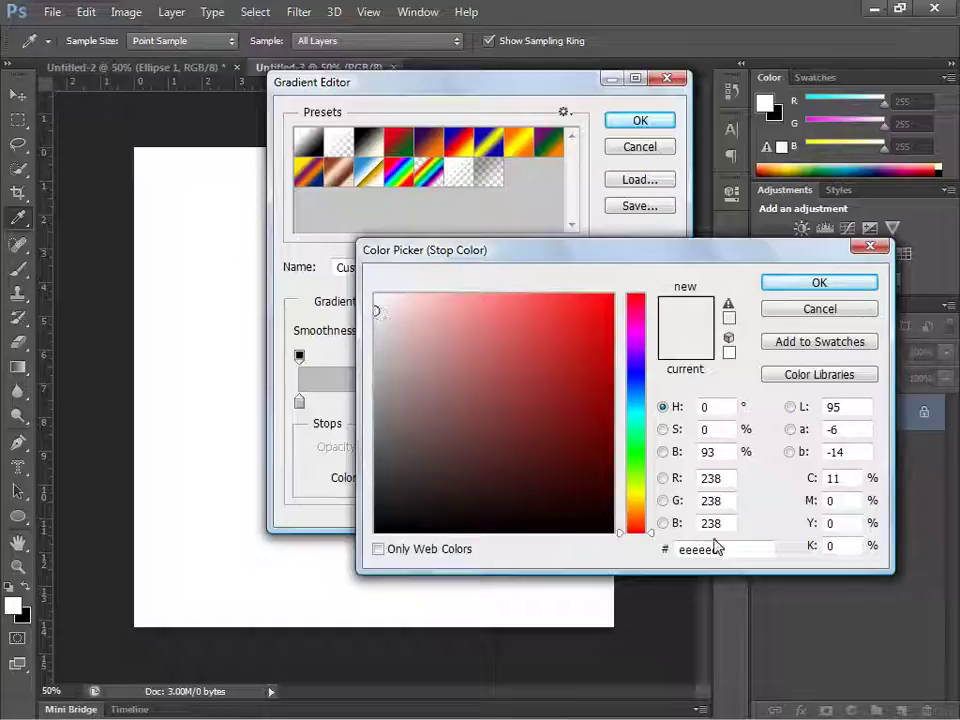
{"action": "left_click_drag", "start_coordinate": [725, 548], "coordinate": [679, 549]}
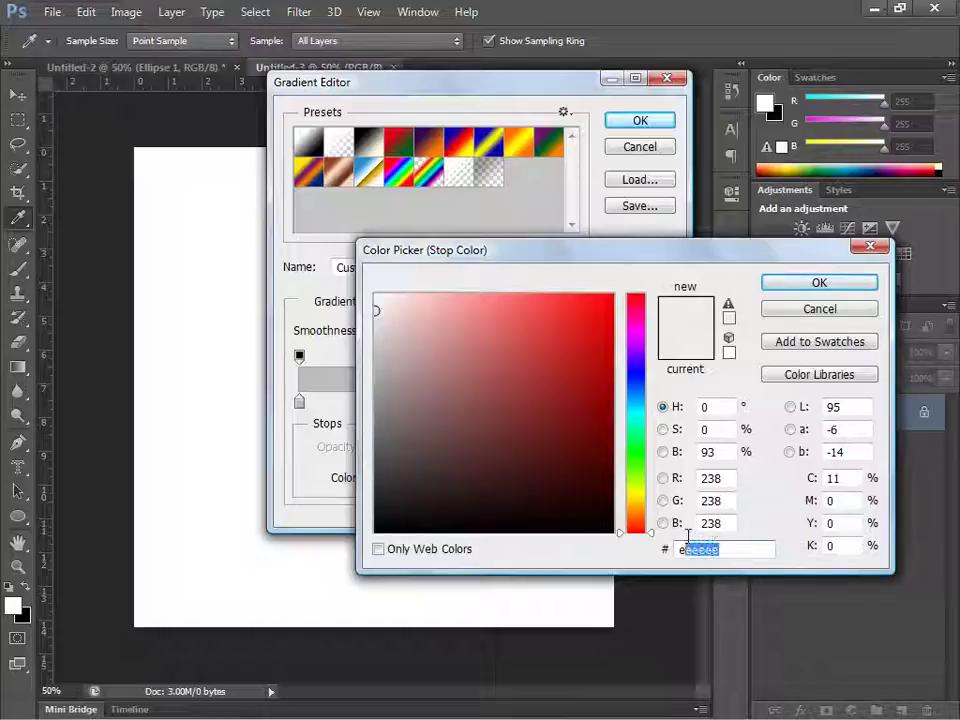
{"action": "left_click", "coordinate": [816, 283]}
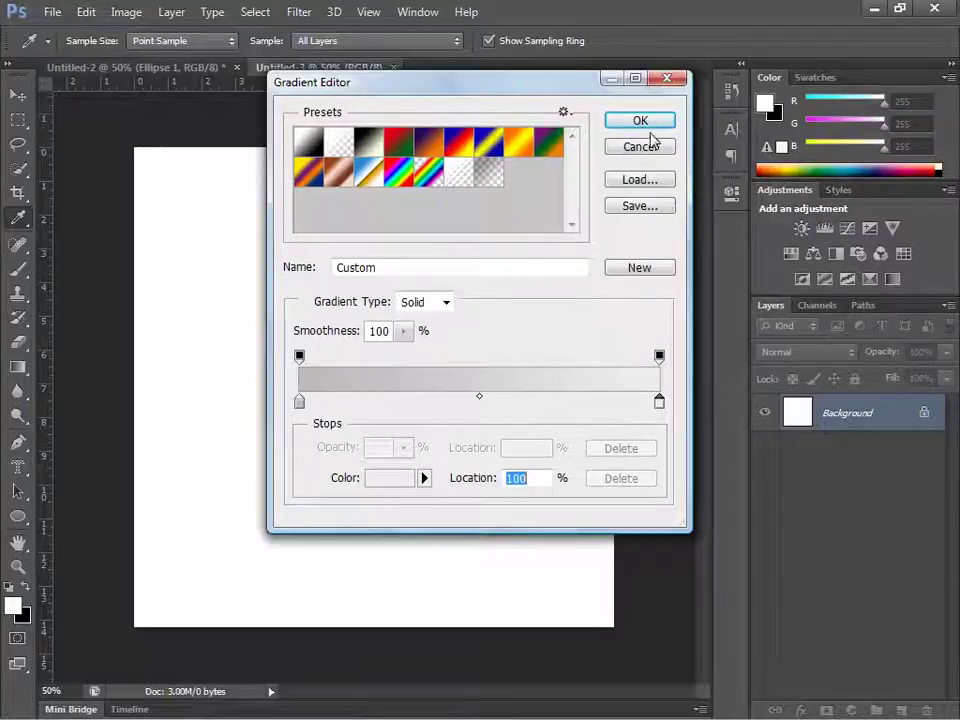
{"action": "left_click", "coordinate": [646, 121]}
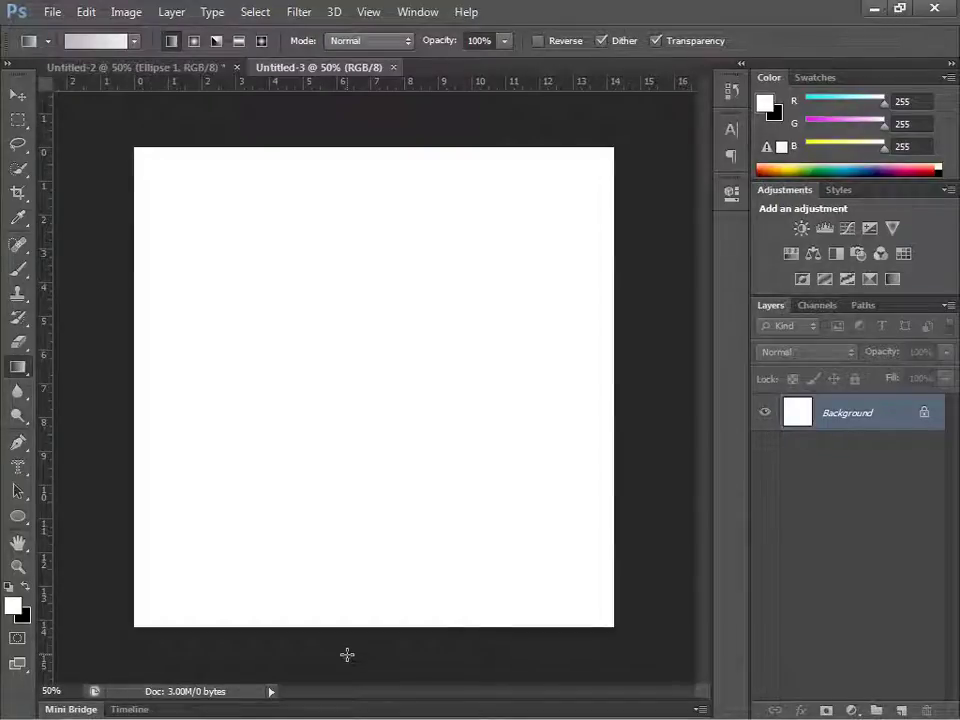
{"action": "left_click_drag", "start_coordinate": [347, 655], "coordinate": [381, 130]}
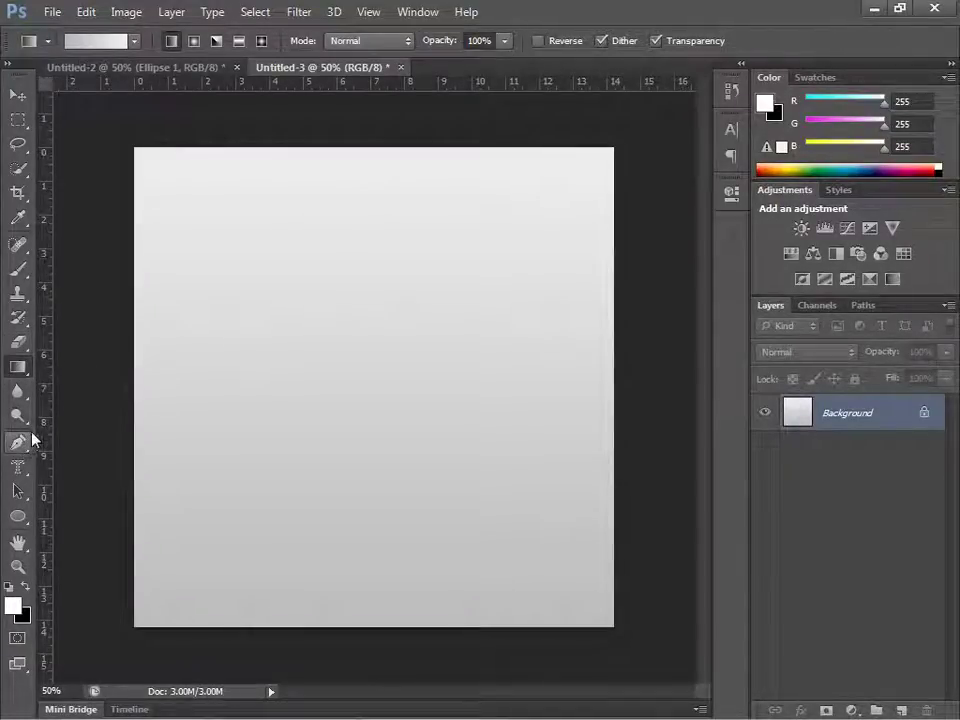
Place a vertical and a horizontal guide through the centre of the canvas.
{"action": "key", "text": "ctrl+r"}
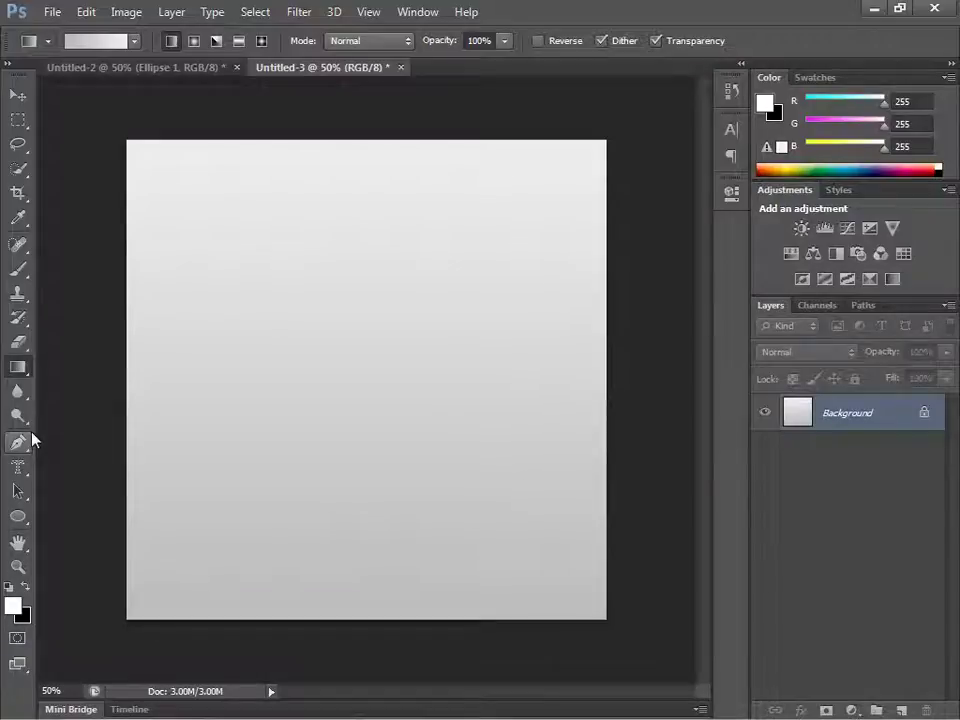
{"action": "key", "text": "ctrl+r"}
{"action": "left_click_drag", "start_coordinate": [42, 456], "coordinate": [373, 437]}
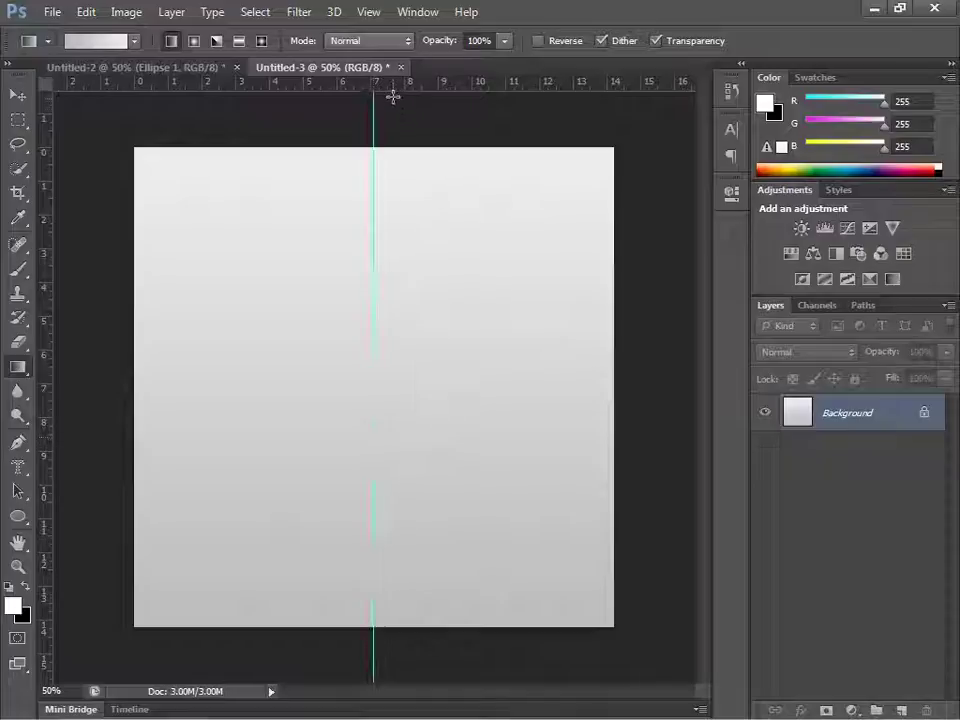
{"action": "left_click_drag", "start_coordinate": [392, 90], "coordinate": [429, 387]}
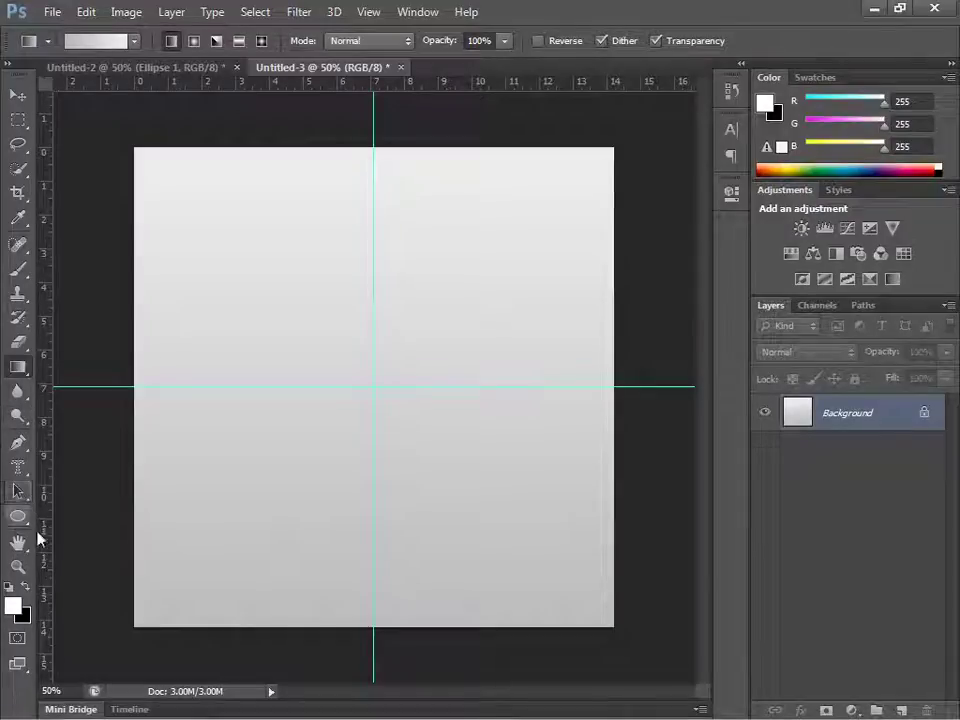
Draw a white circle about 988 px in diameter with the Ellipse tool, centred on the guides' intersection.
{"action": "left_click", "coordinate": [18, 516]}
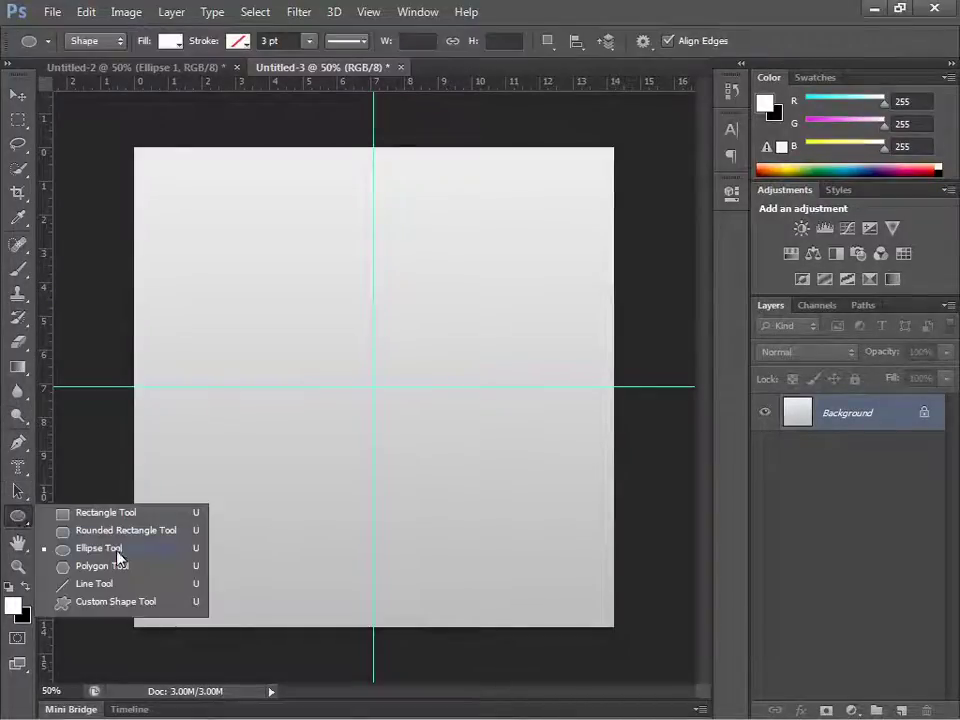
{"action": "left_click", "coordinate": [100, 548]}
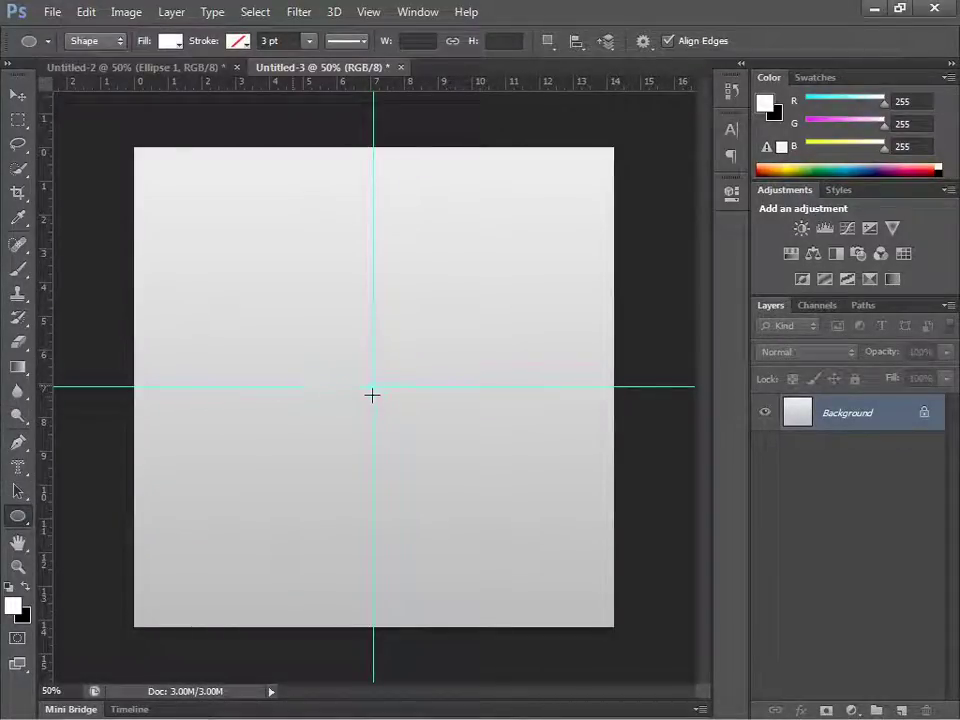
{"action": "mouse_move", "coordinate": [372, 386]}
{"action": "left_mouse_down"}
{"action": "mouse_move", "coordinate": [446, 336]}
{"action": "mouse_move", "coordinate": [604, 132]}
{"action": "left_mouse_up"}
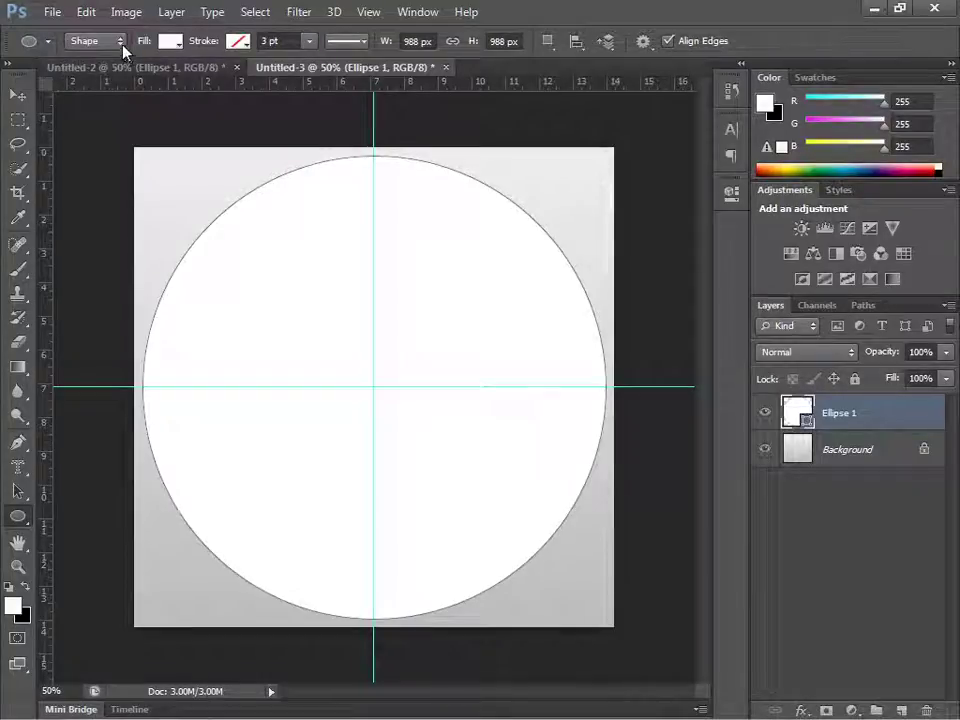
Duplicate the Ellipse 1 layer and subtract a slightly smaller concentric circle from the copy with Subtract Front Shape, leaving a thin ring.
{"action": "left_click", "coordinate": [545, 44]}
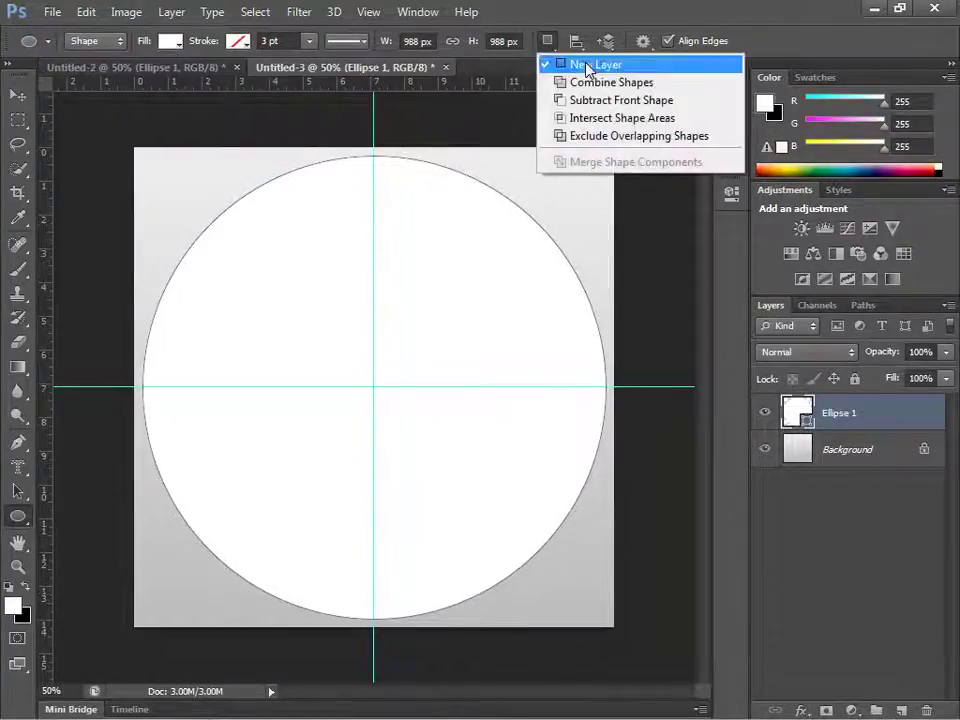
{"action": "left_click", "coordinate": [598, 101]}
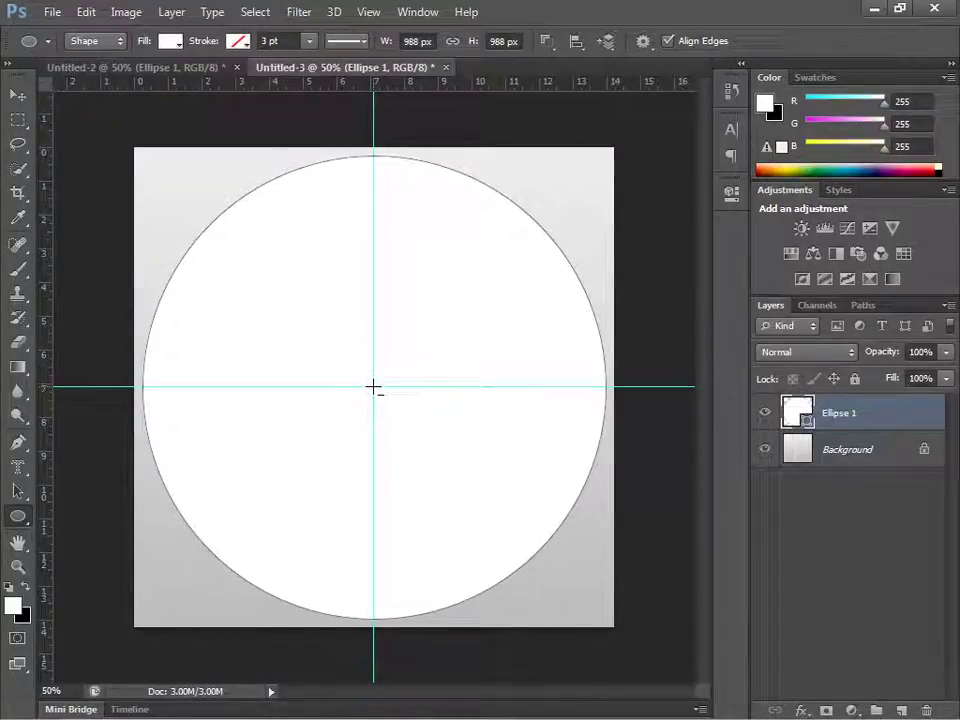
{"action": "left_click", "coordinate": [373, 387]}
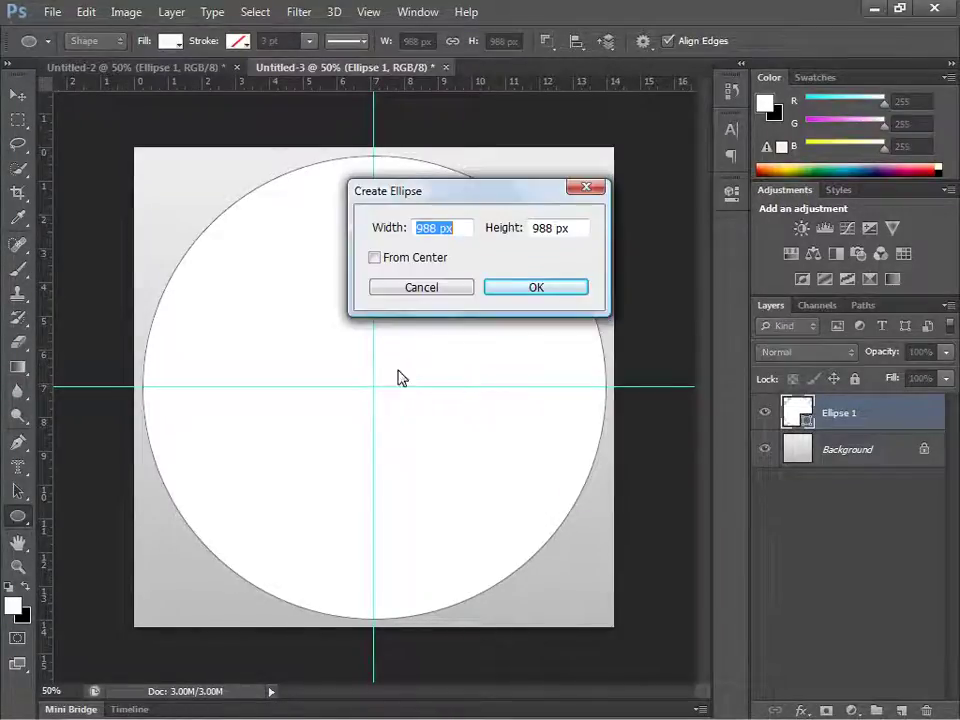
{"action": "left_click", "coordinate": [588, 191]}
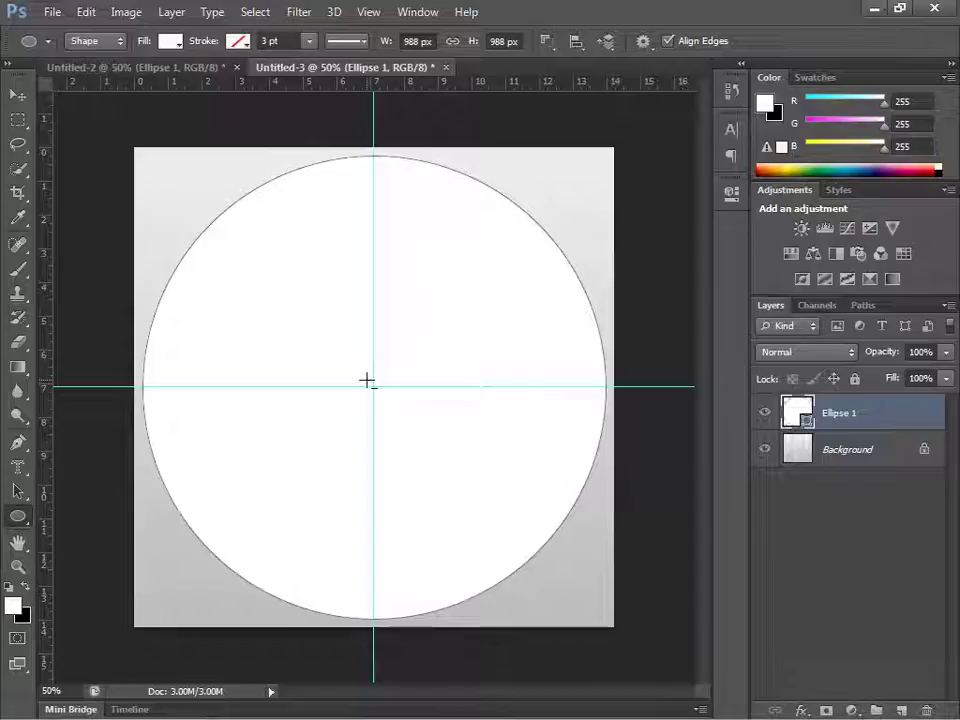
{"action": "key", "text": "ctrl+j"}
{"action": "right_click", "coordinate": [770, 453]}
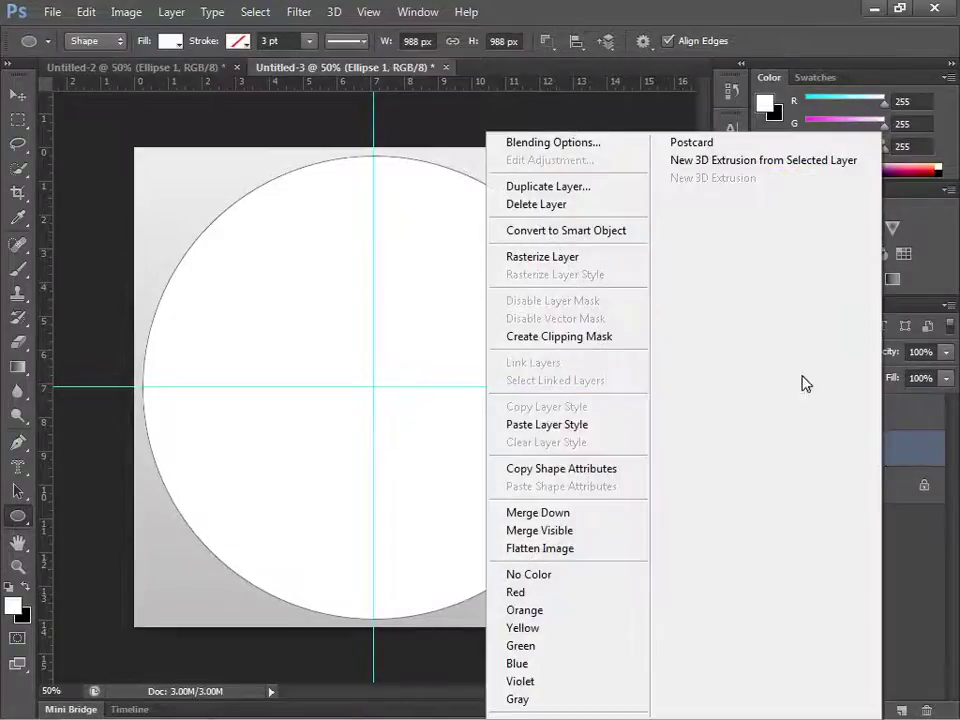
{"action": "left_click", "coordinate": [893, 430]}
{"action": "left_click", "coordinate": [896, 420]}
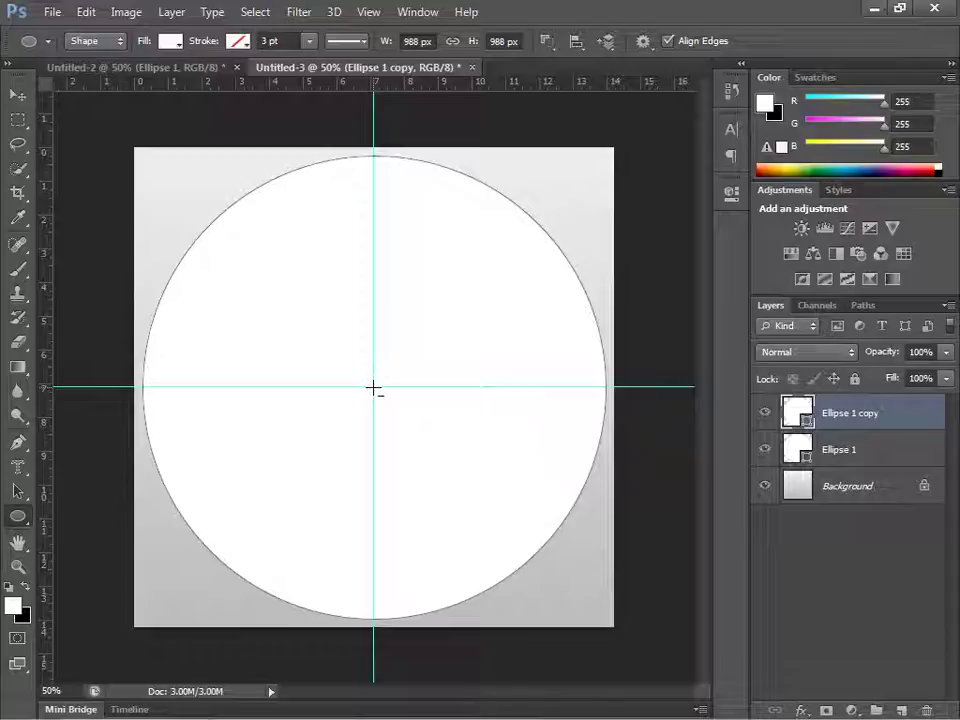
{"action": "left_click_drag", "start_coordinate": [373, 387], "coordinate": [608, 170]}
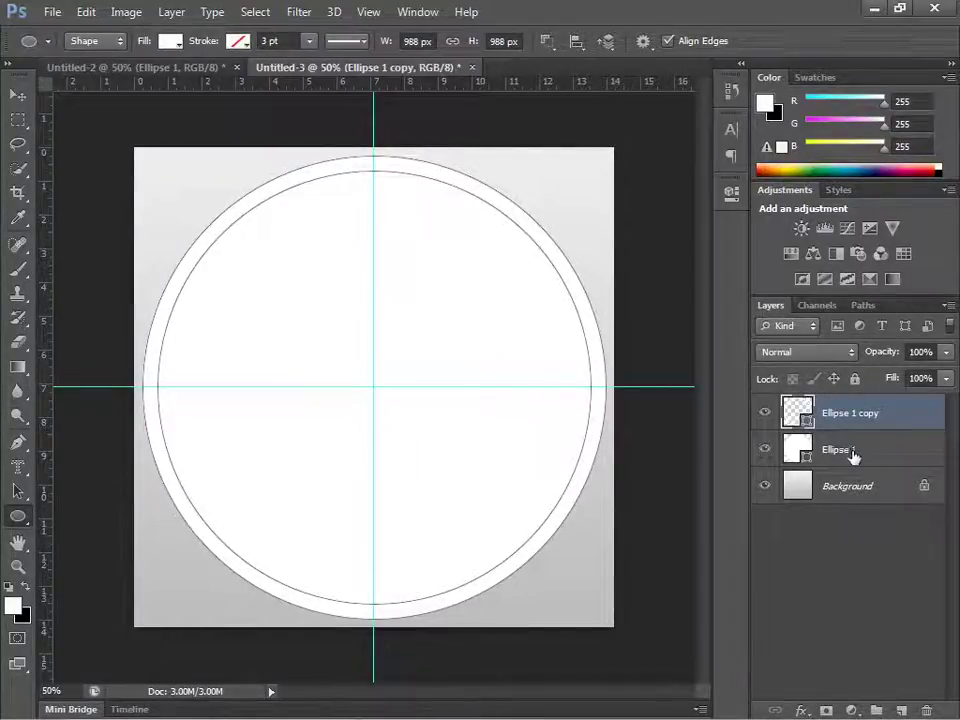
Duplicate the ring layer and draw a circle about 832 px in diameter as a new shape layer, centred on the guides' intersection.
{"action": "left_click", "coordinate": [546, 42]}
{"action": "left_click", "coordinate": [553, 64]}
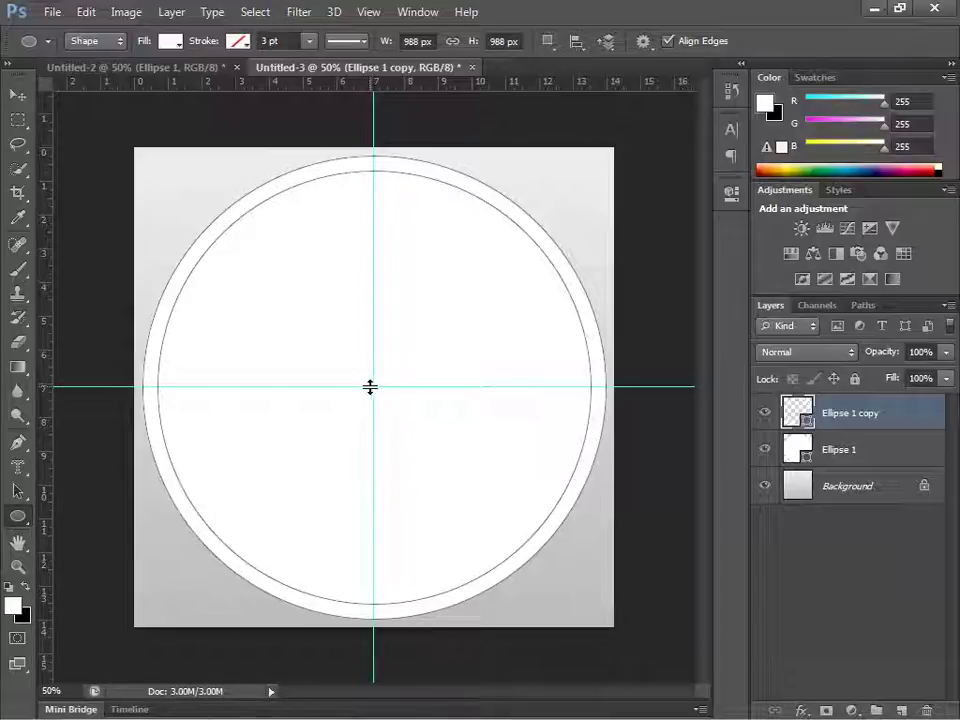
{"action": "key", "text": "ctrl+j"}
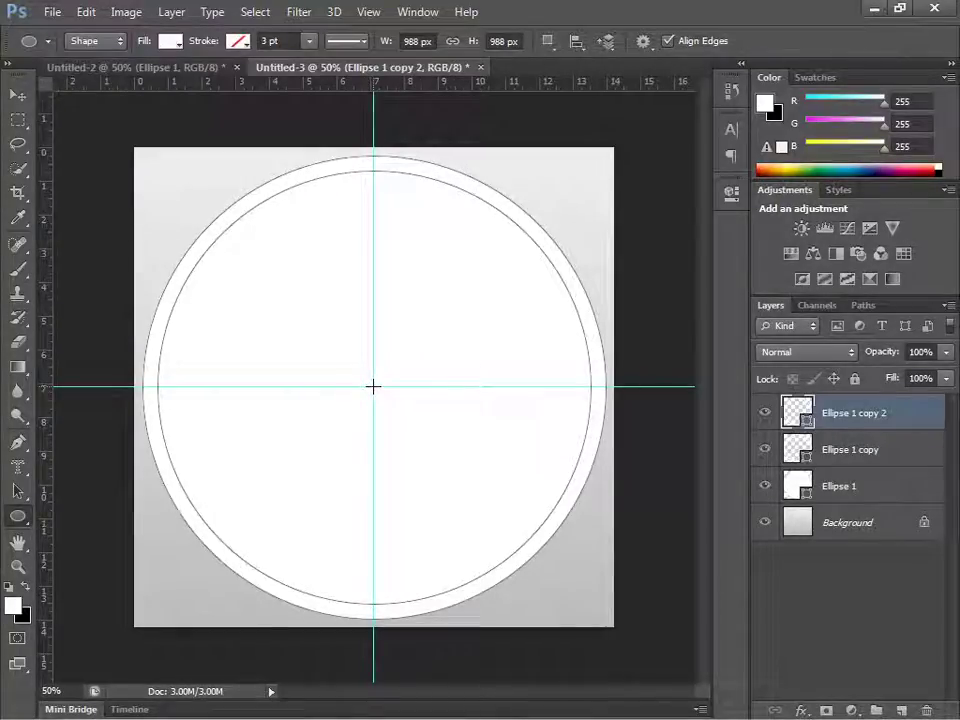
{"action": "left_click_drag", "start_coordinate": [373, 386], "coordinate": [654, 193]}
{"action": "key", "text": "alt"}
{"action": "key", "text": "shift"}
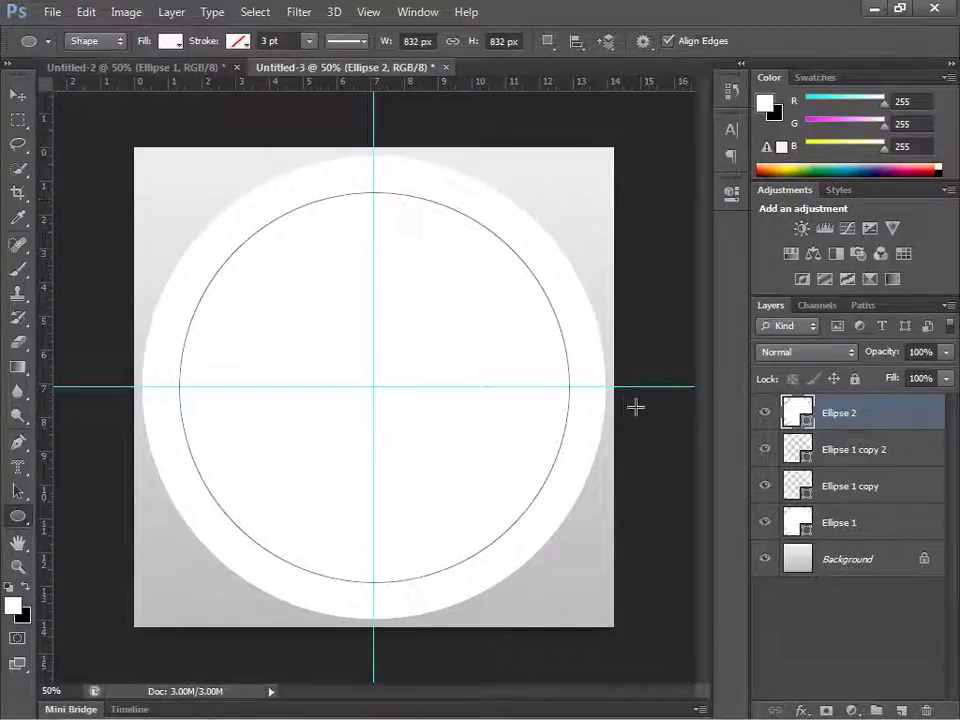
Delete the spare ring layer Ellipse 1 copy 2.
{"action": "right_click", "coordinate": [850, 450]}
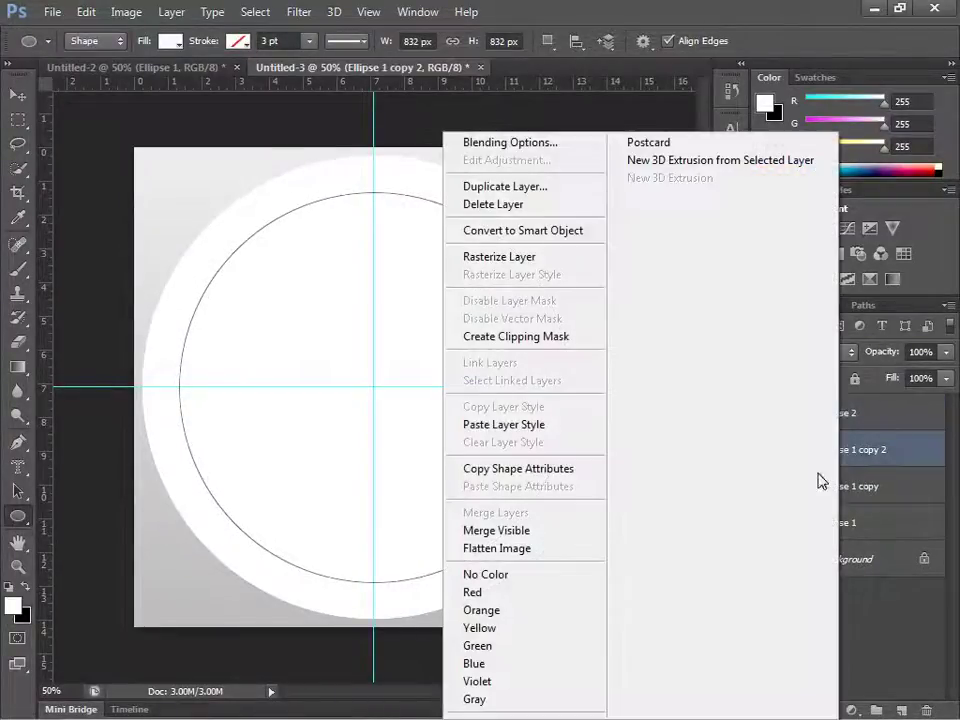
{"action": "left_click", "coordinate": [527, 208]}
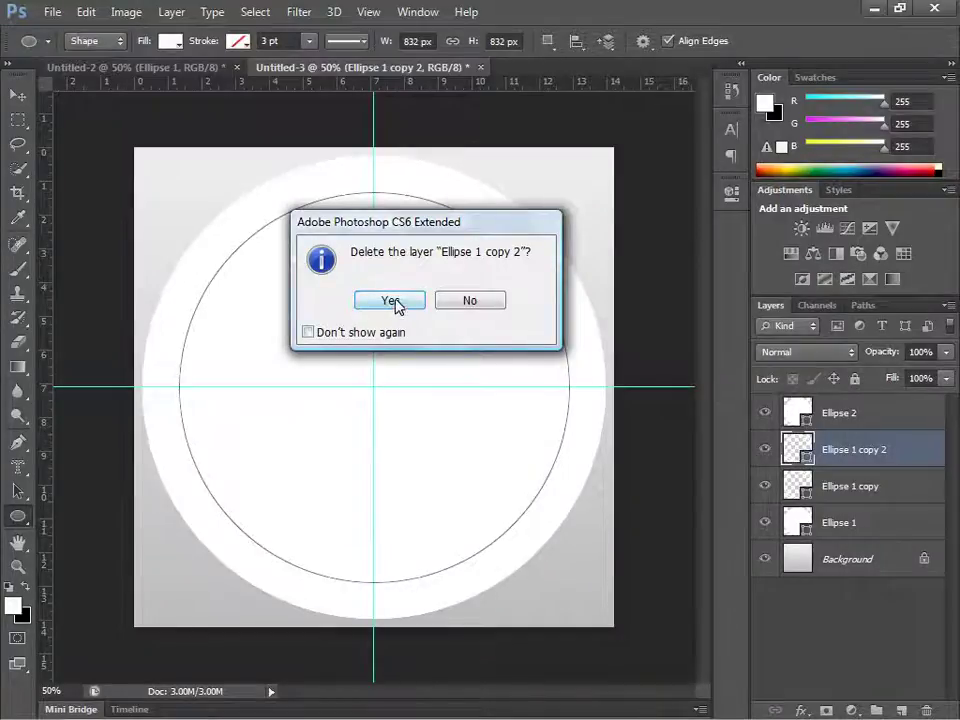
{"action": "left_click", "coordinate": [390, 300]}
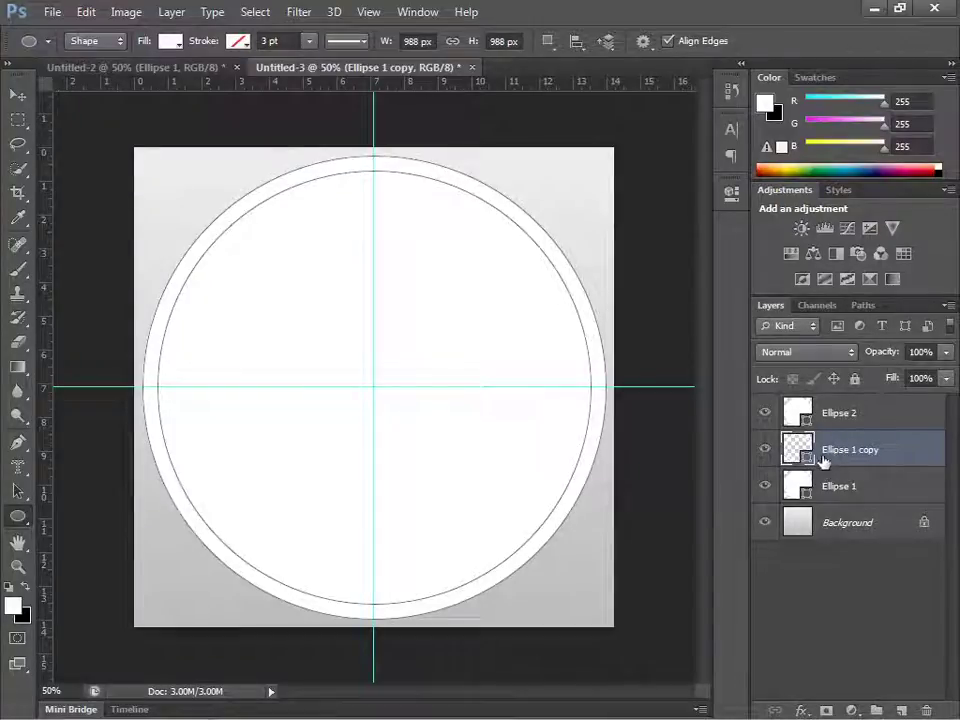
Enable Inner Shadow, Gradient Overlay and Drop Shadow in the layer style of the Ellipse 1 copy ring layer.
{"action": "right_click", "coordinate": [884, 457]}
{"action": "key", "text": "Escape"}
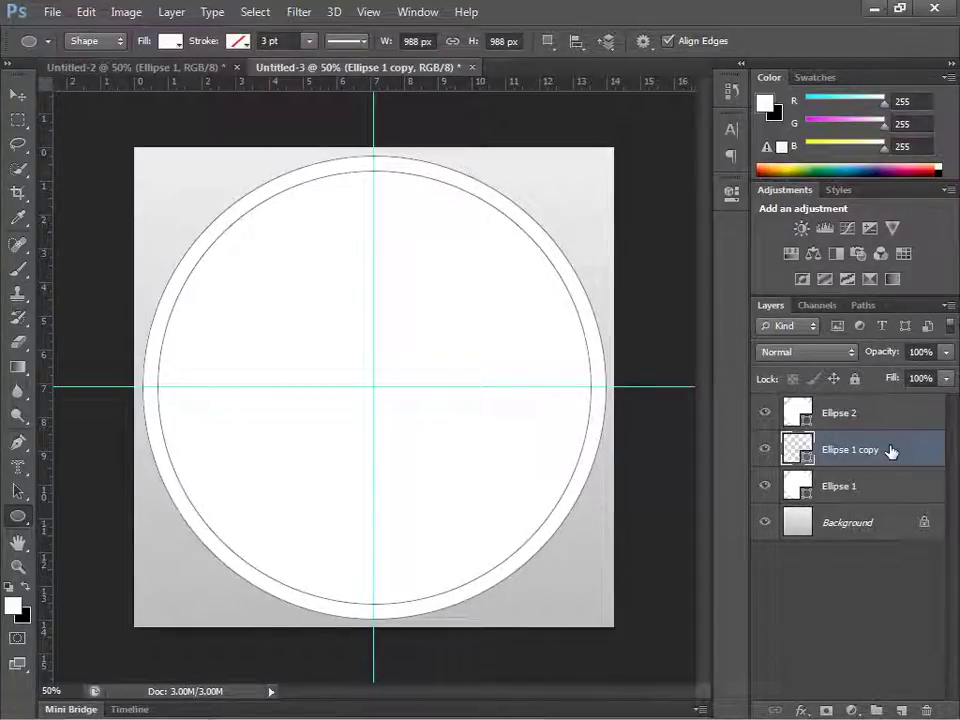
{"action": "double_click", "coordinate": [891, 452]}
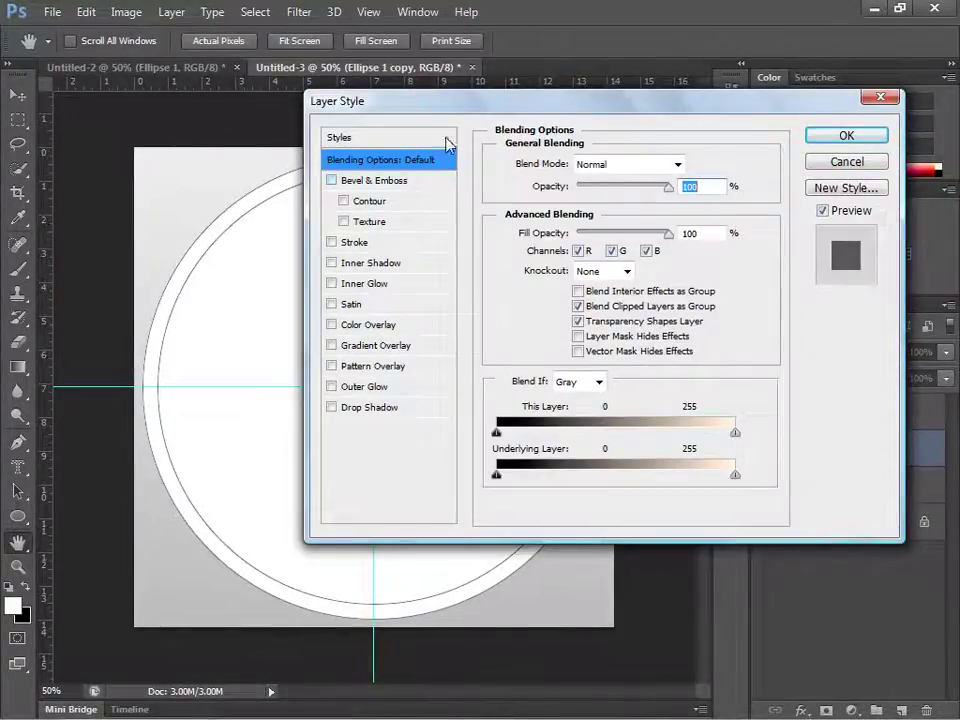
{"action": "left_click_drag", "start_coordinate": [470, 116], "coordinate": [791, 141]}
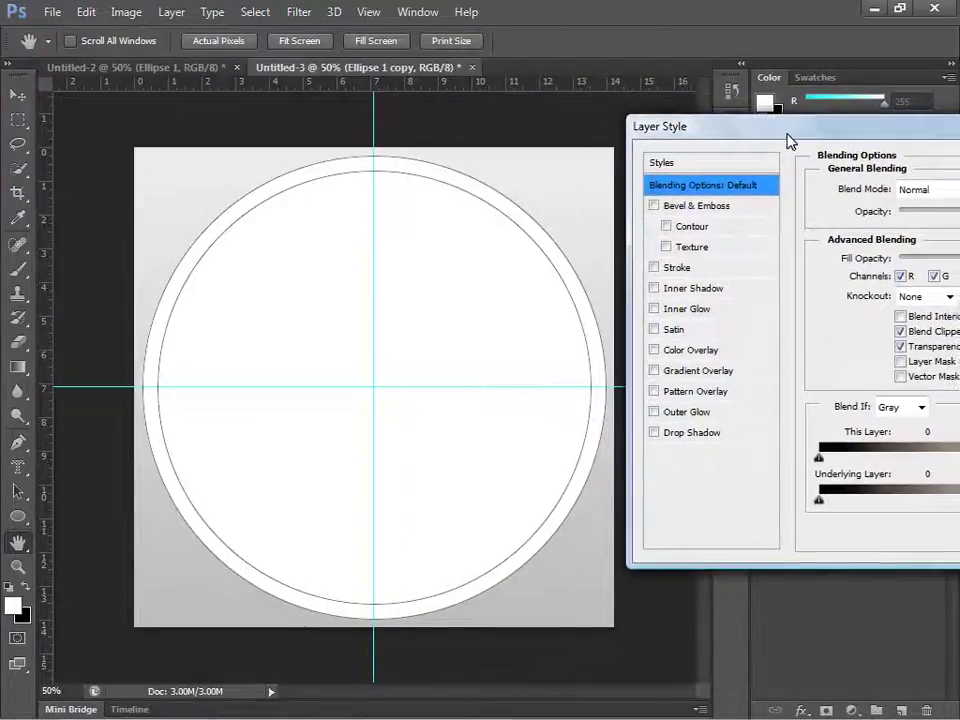
{"action": "left_click", "coordinate": [655, 289]}
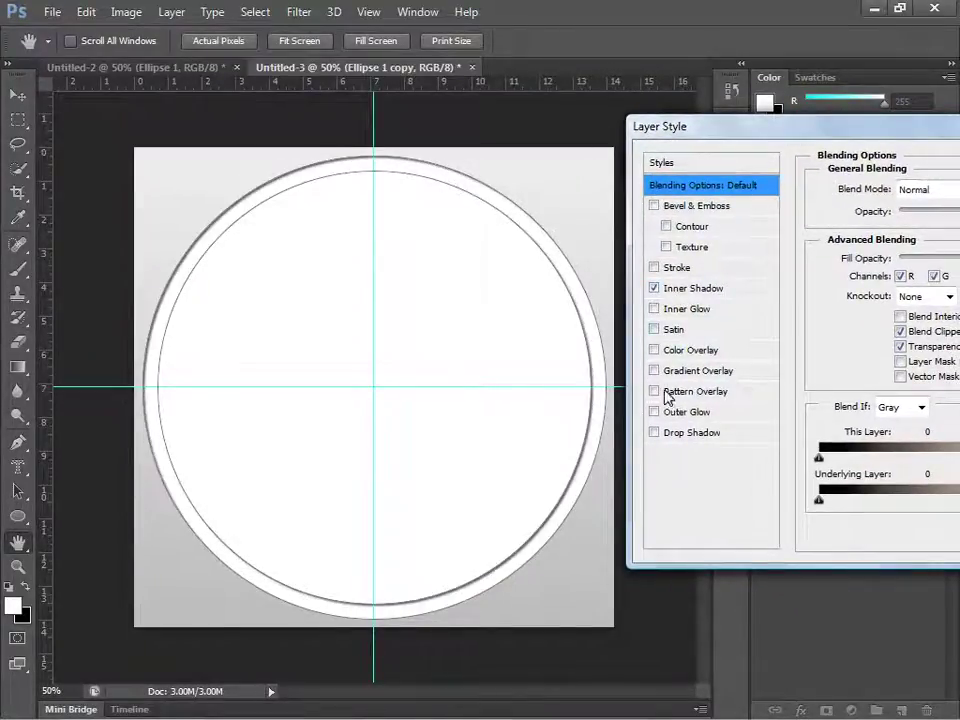
{"action": "left_click", "coordinate": [655, 371]}
{"action": "left_click", "coordinate": [655, 432]}
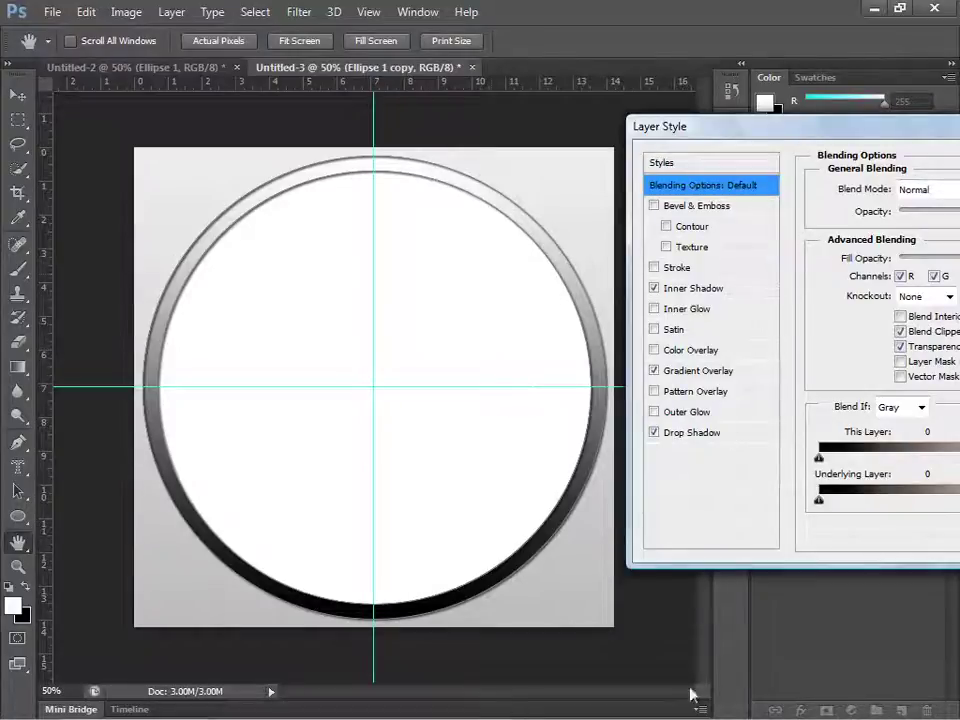
Set the ring's inner shadow to Normal blend mode, white (ffffff) colour and 100% opacity.
{"action": "left_click", "coordinate": [738, 290]}
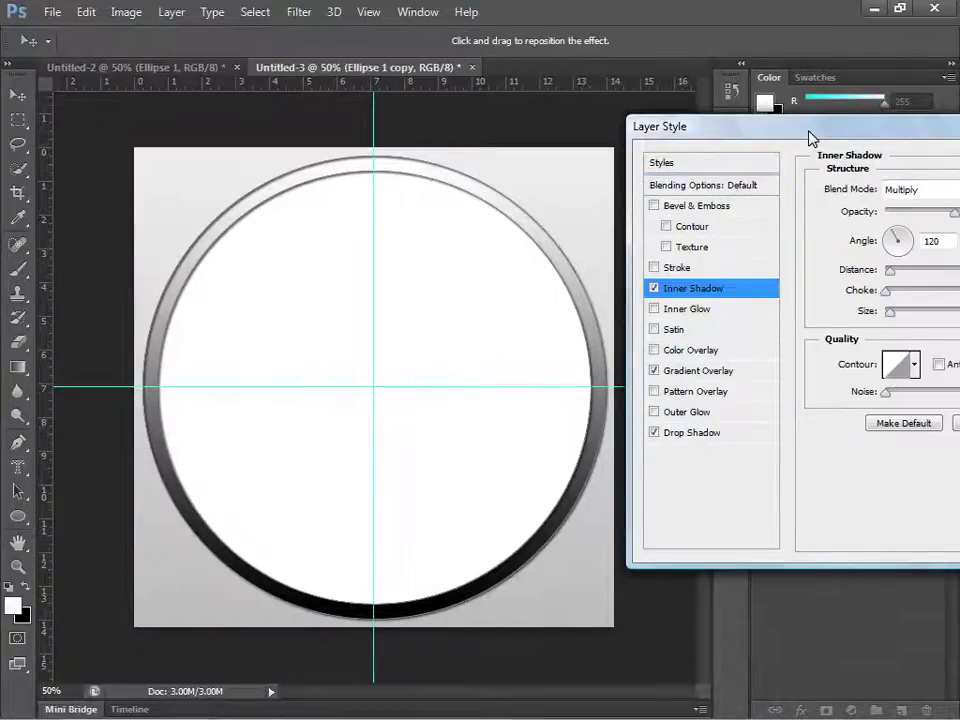
{"action": "left_click_drag", "start_coordinate": [810, 135], "coordinate": [636, 103]}
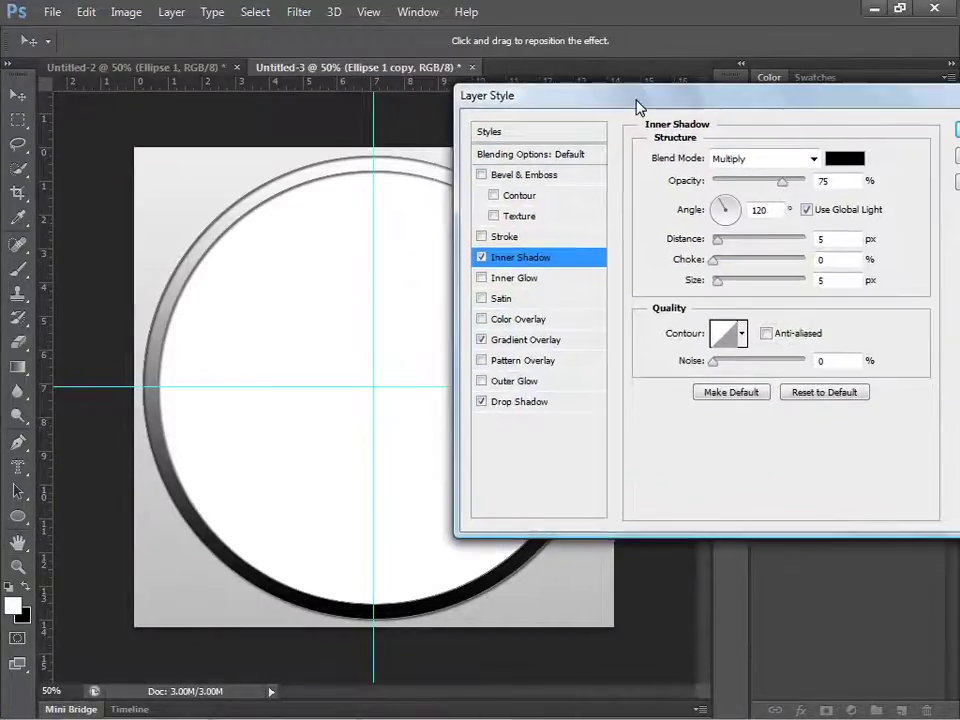
{"action": "left_click", "coordinate": [815, 160]}
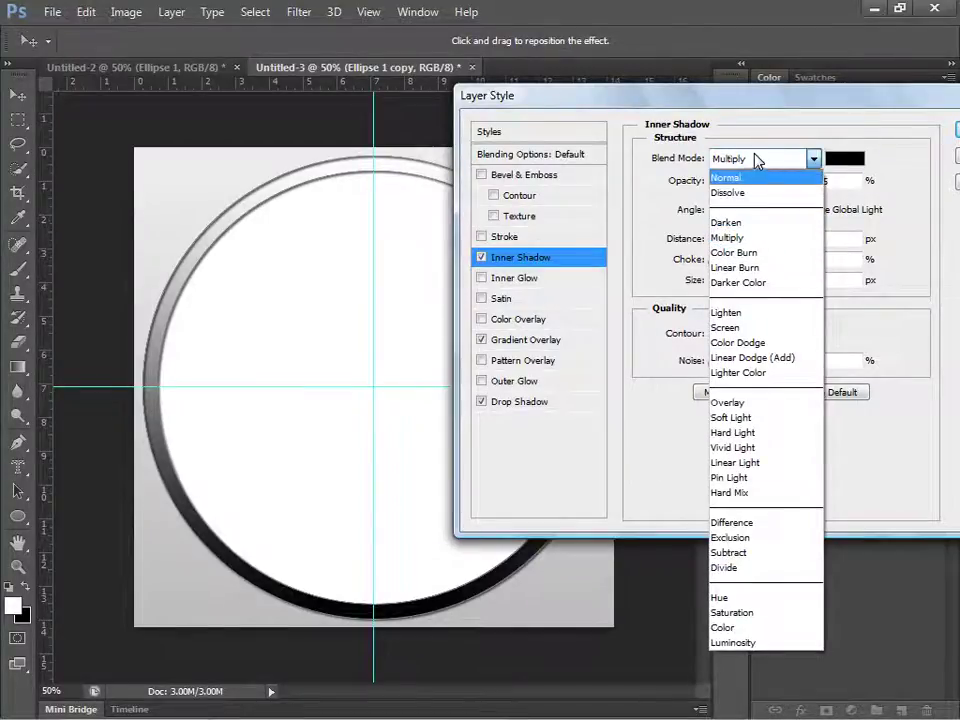
{"action": "left_click", "coordinate": [726, 177]}
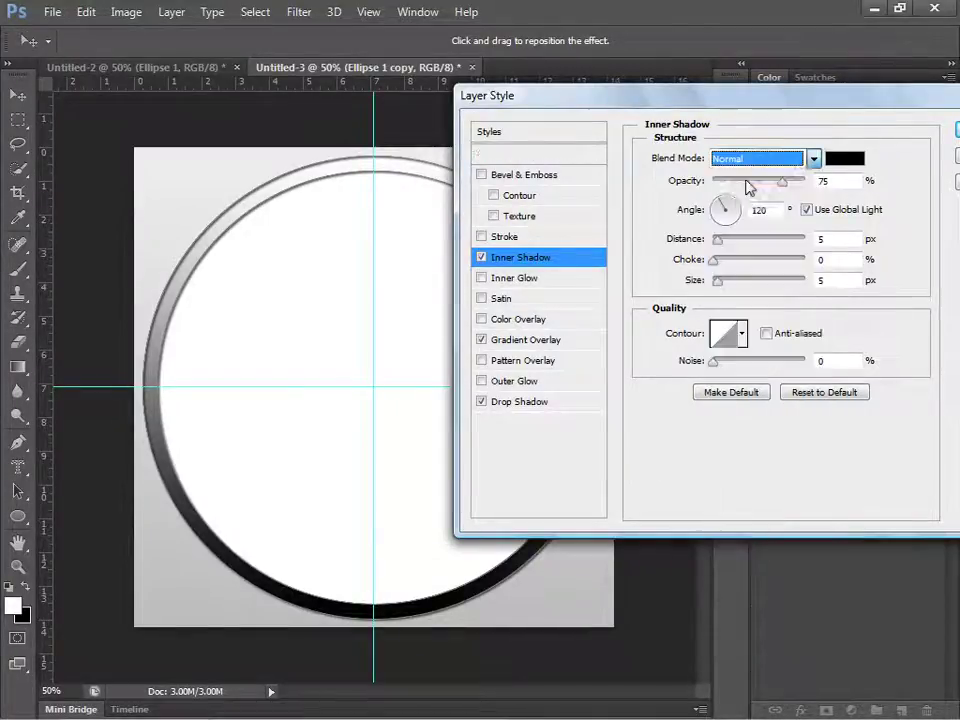
{"action": "left_click", "coordinate": [845, 158]}
{"action": "left_click_drag", "start_coordinate": [559, 321], "coordinate": [362, 236]}
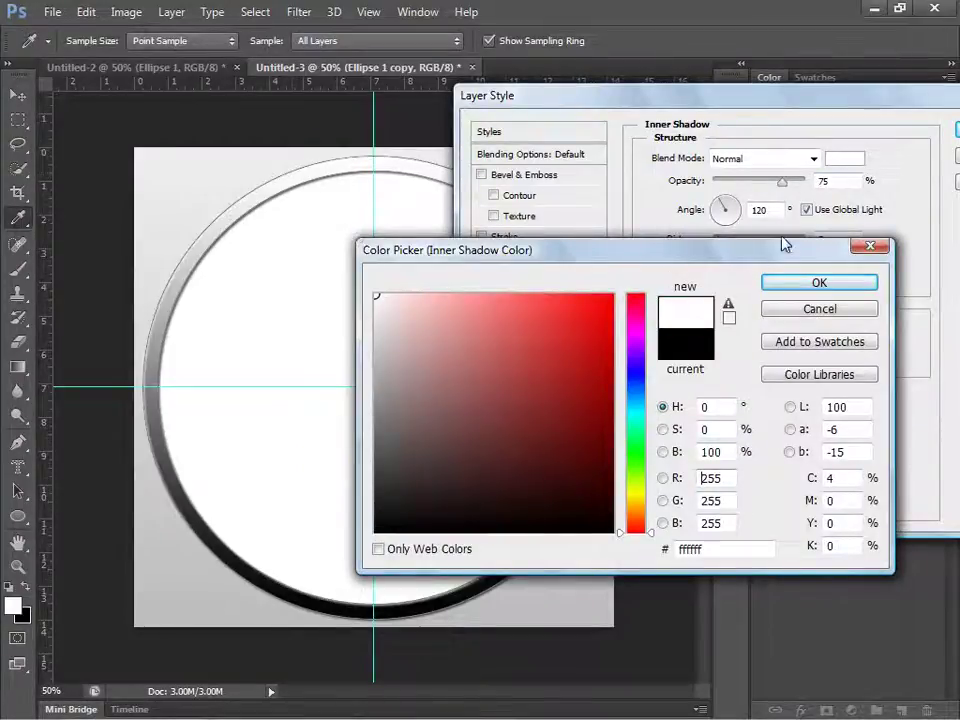
{"action": "left_click", "coordinate": [810, 284]}
{"action": "left_click_drag", "start_coordinate": [785, 183], "coordinate": [807, 183]}
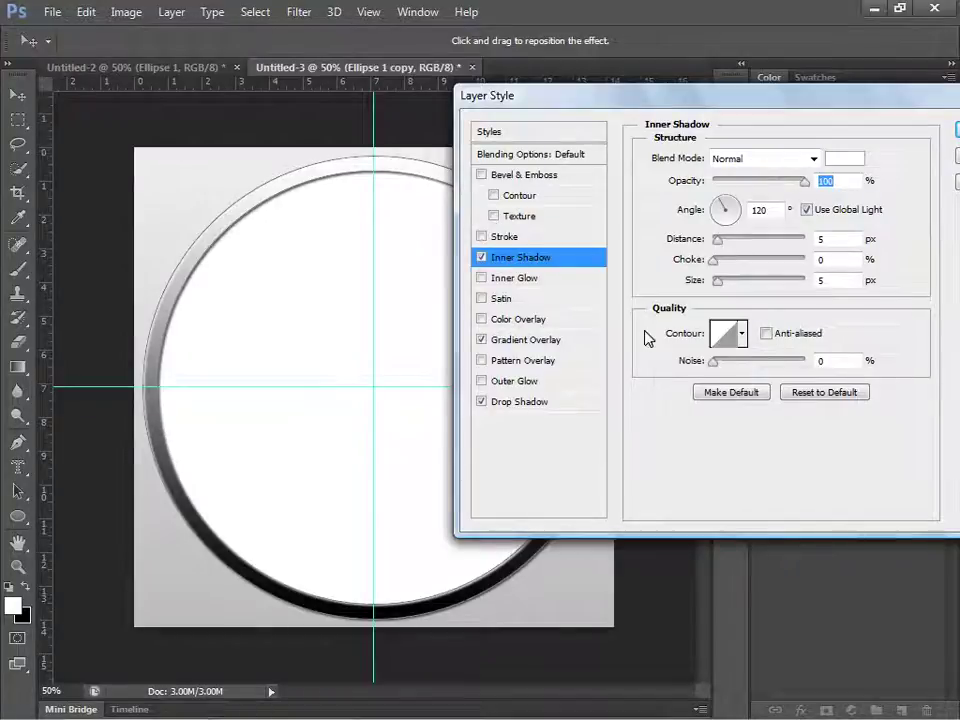
Edit the ring's overlay gradient and set its start colour stop to d3d3d3.
{"action": "left_click", "coordinate": [551, 343]}
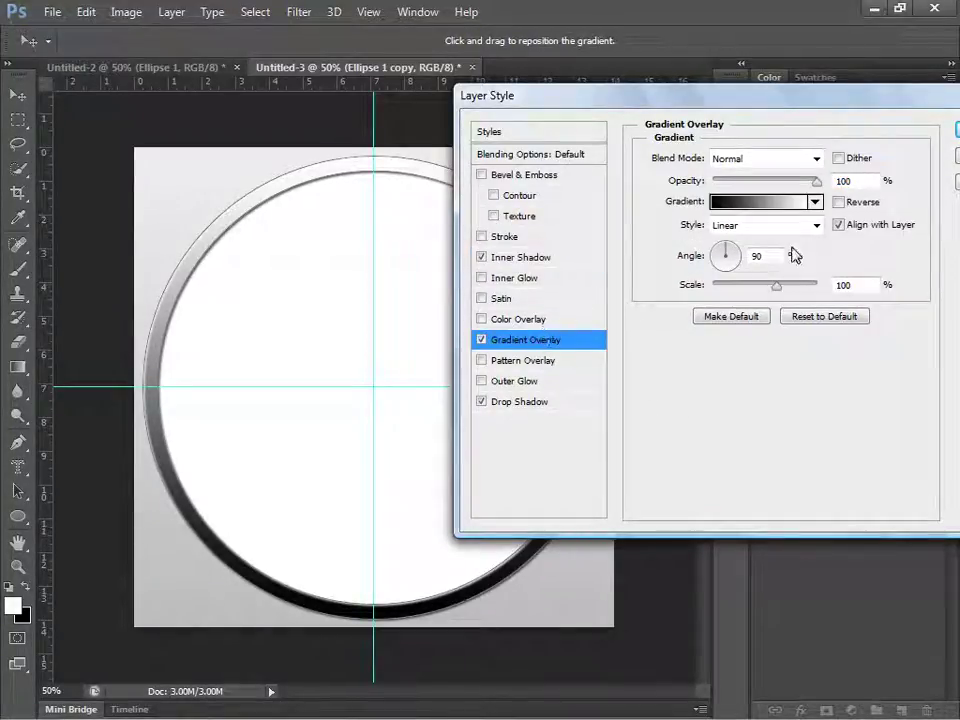
{"action": "left_click", "coordinate": [766, 205]}
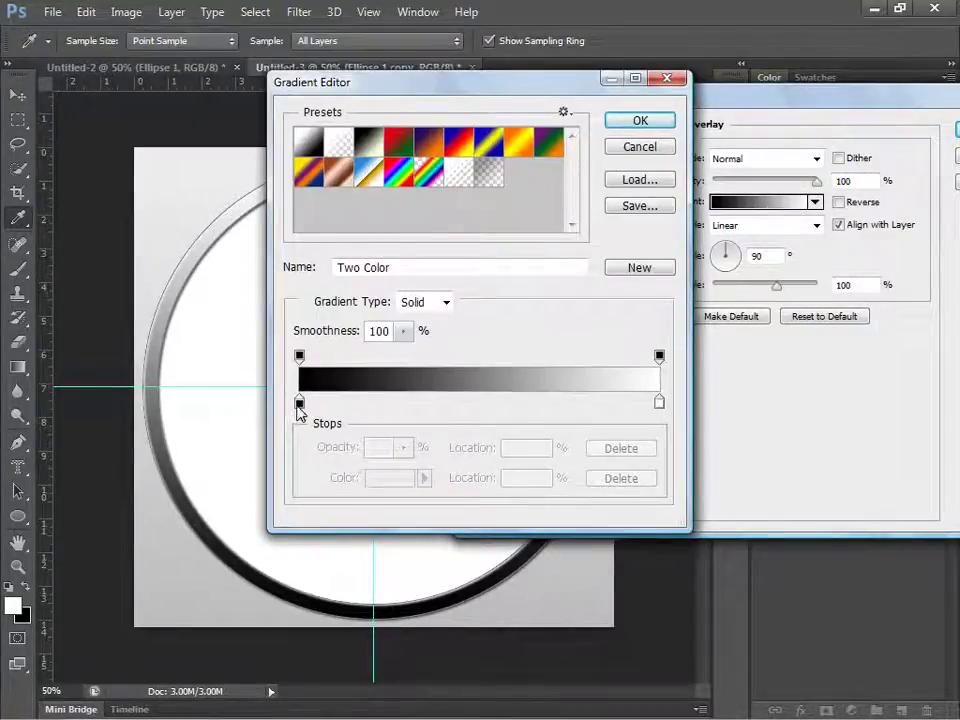
{"action": "double_click", "coordinate": [299, 403]}
{"action": "left_click", "coordinate": [738, 546]}
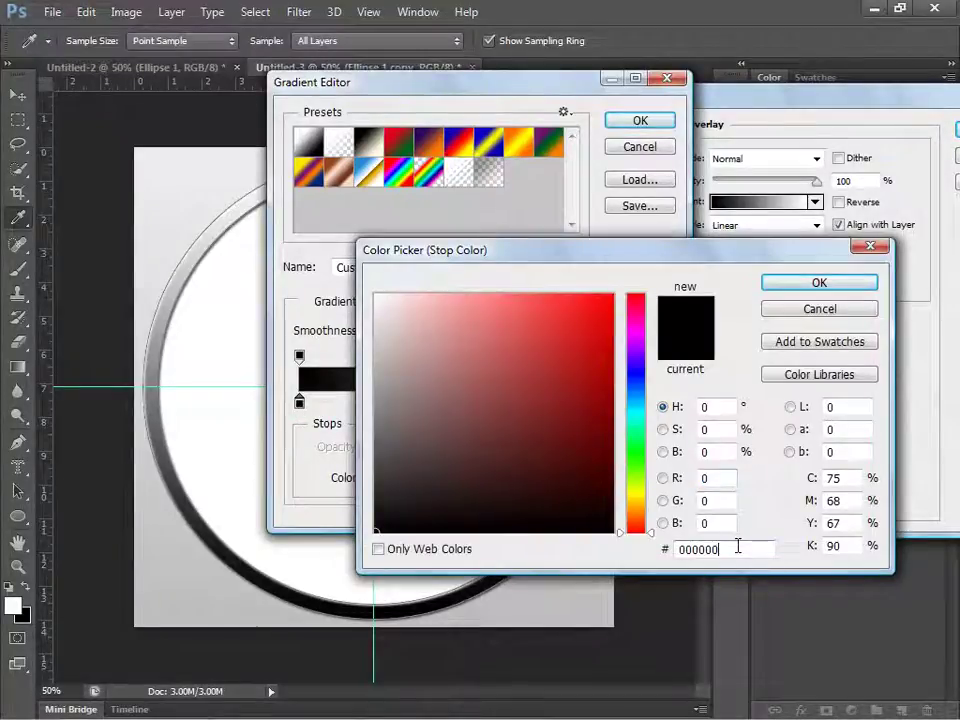
{"action": "double_click", "coordinate": [738, 546]}
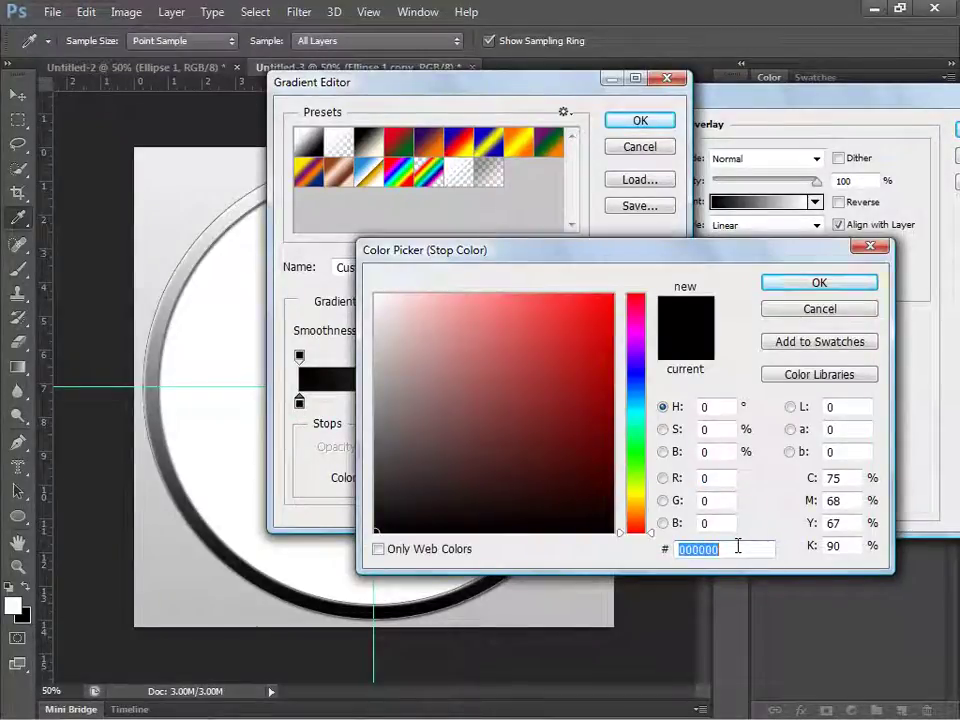
{"action": "type", "text": "d3d3"}
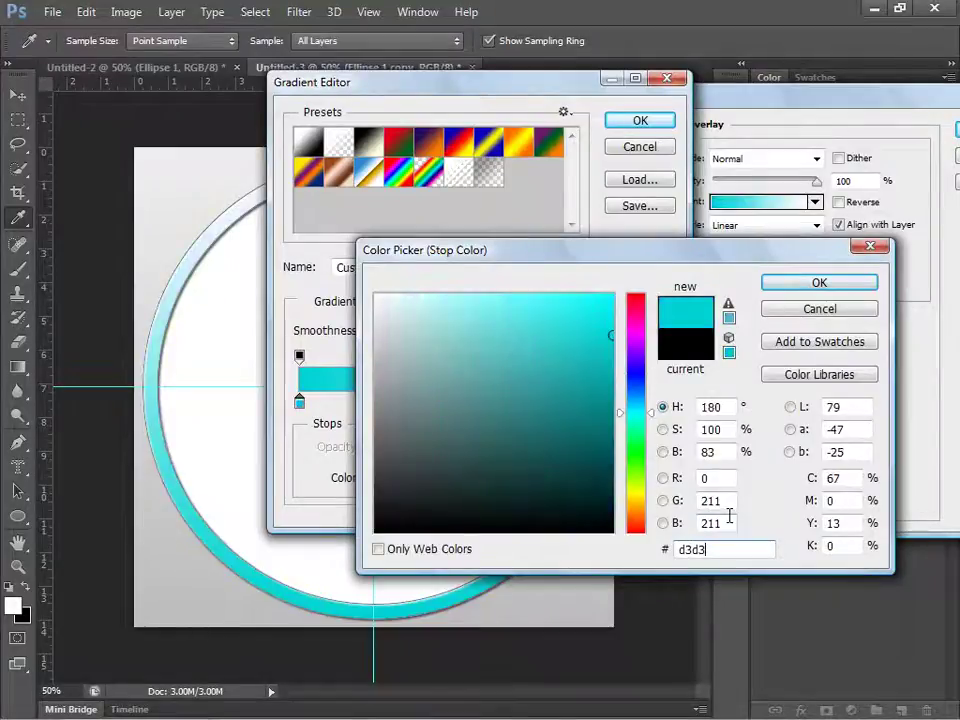
{"action": "type", "text": "d3"}
{"action": "left_click", "coordinate": [819, 282]}
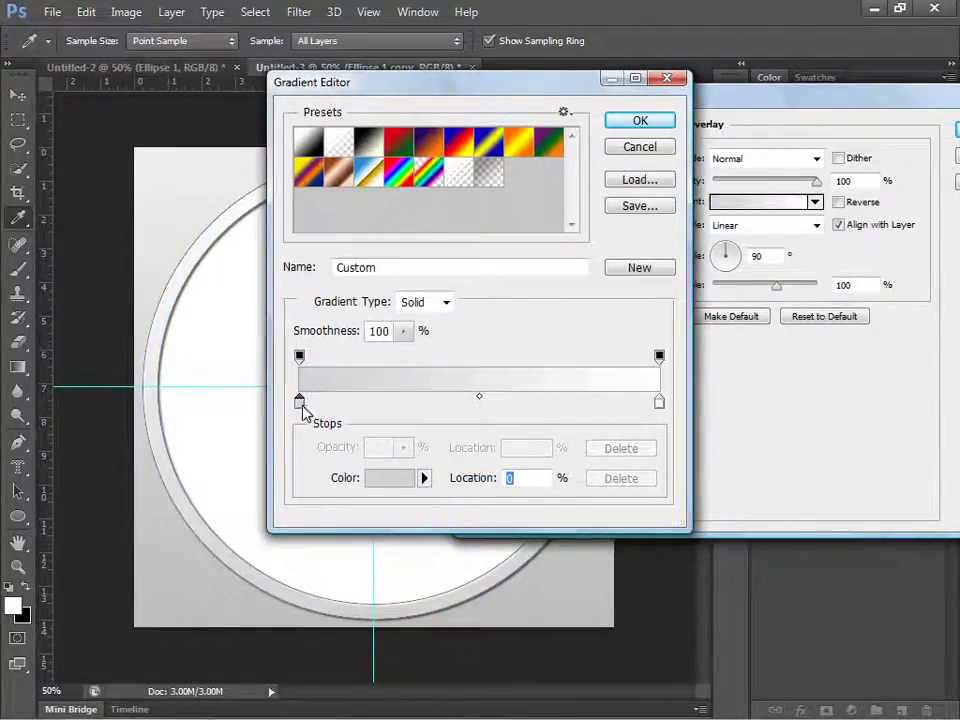
Set the overlay gradient's end colour stop to eaeaea and accept the gradient.
{"action": "double_click", "coordinate": [660, 404]}
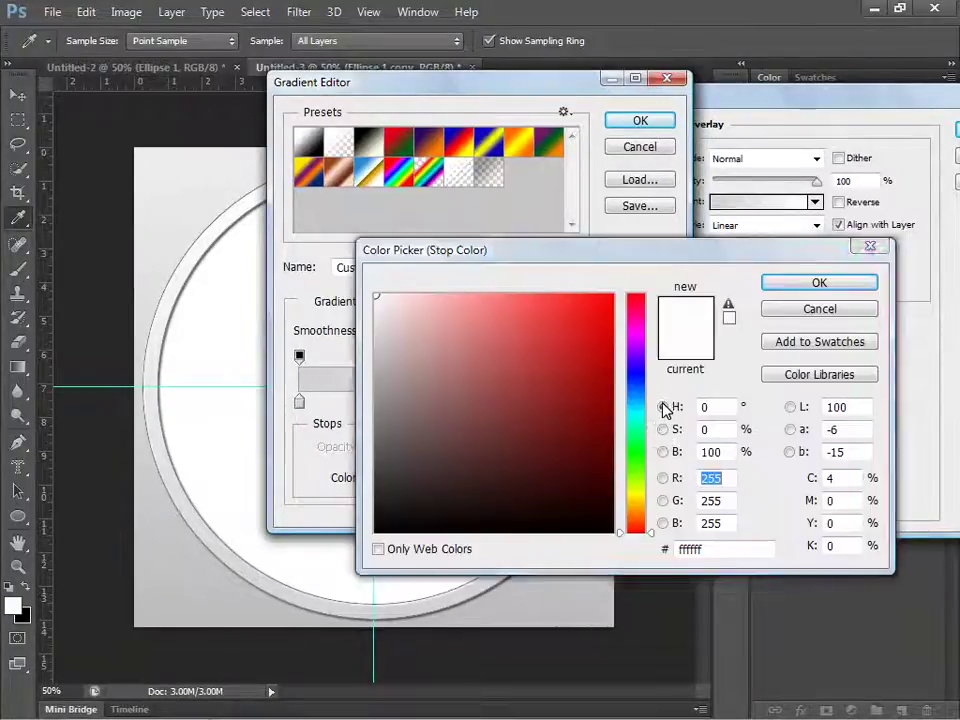
{"action": "double_click", "coordinate": [692, 548]}
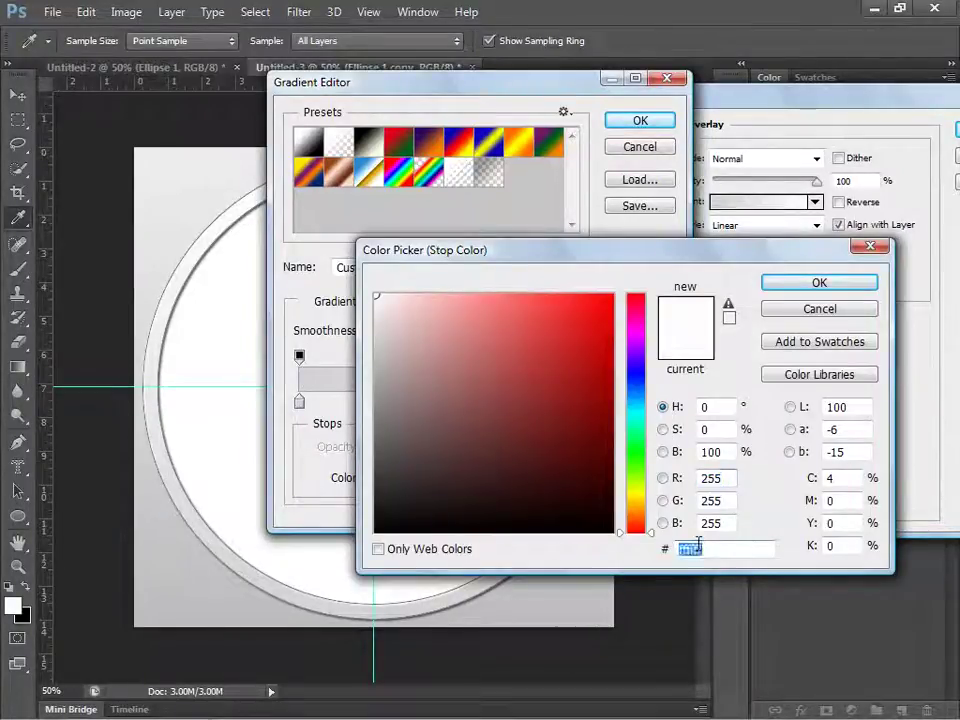
{"action": "type", "text": "eaeae"}
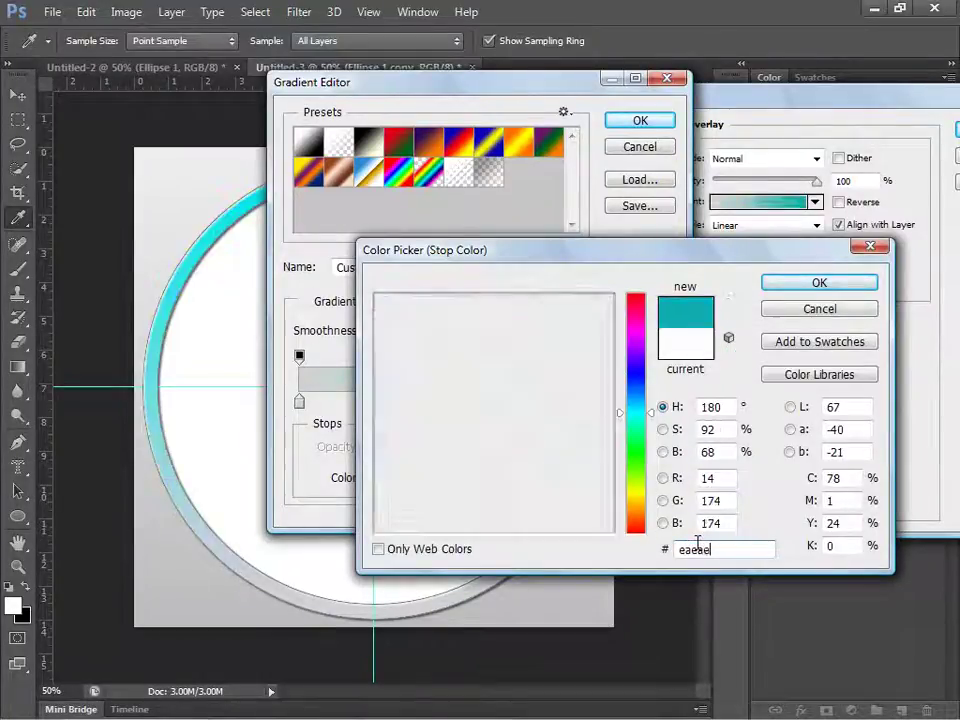
{"action": "type", "text": "a"}
{"action": "left_click", "coordinate": [814, 285]}
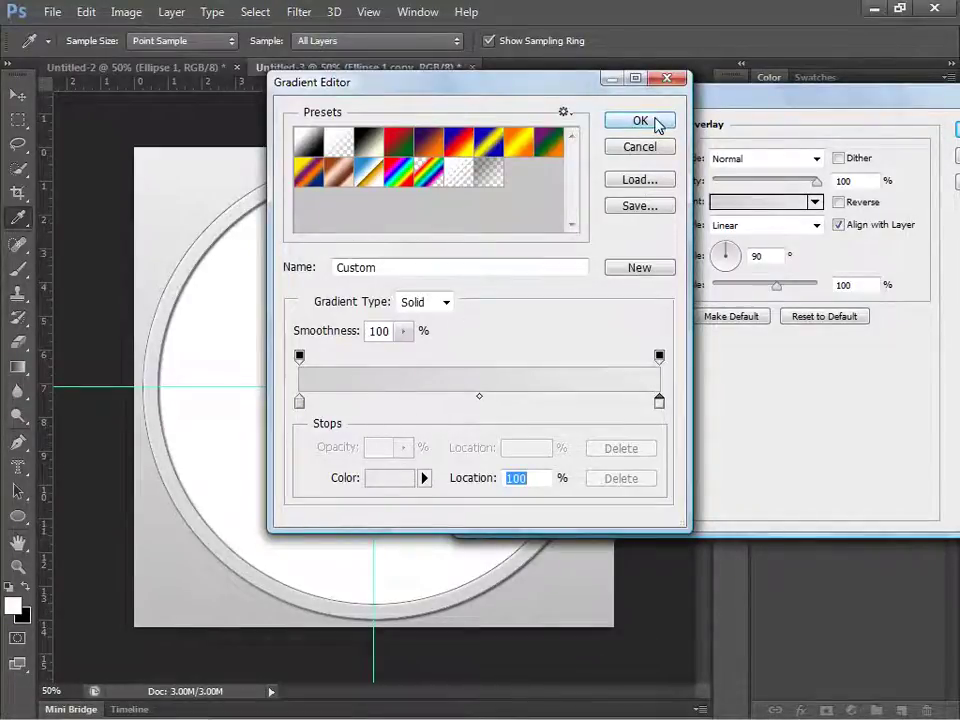
{"action": "left_click", "coordinate": [658, 122]}
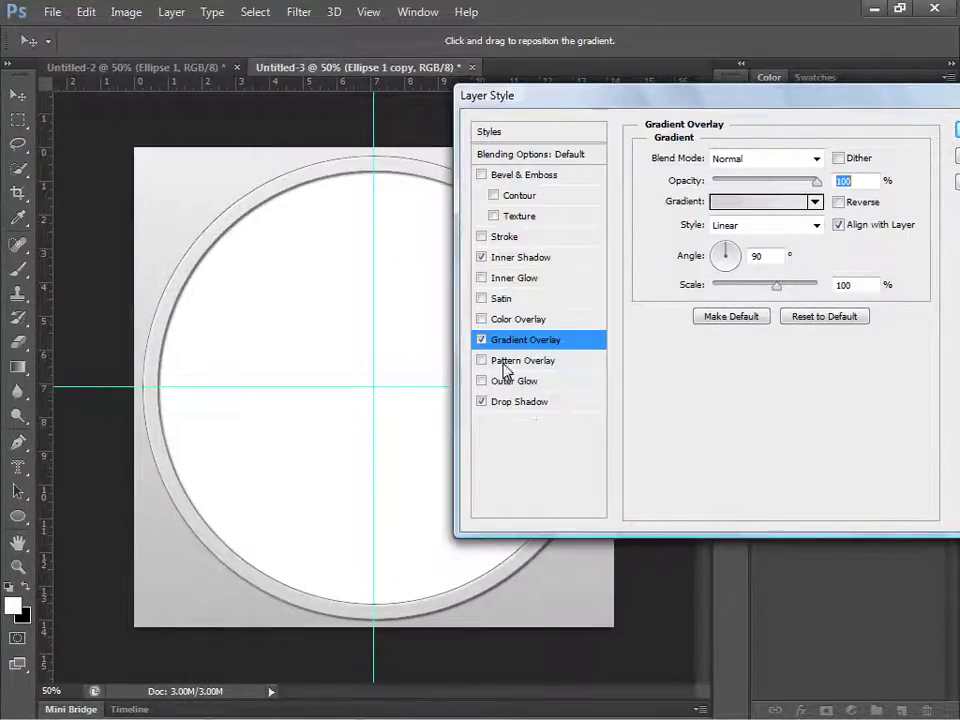
Set the ring's drop shadow size to 25 px and apply the layer style.
{"action": "left_click", "coordinate": [569, 408]}
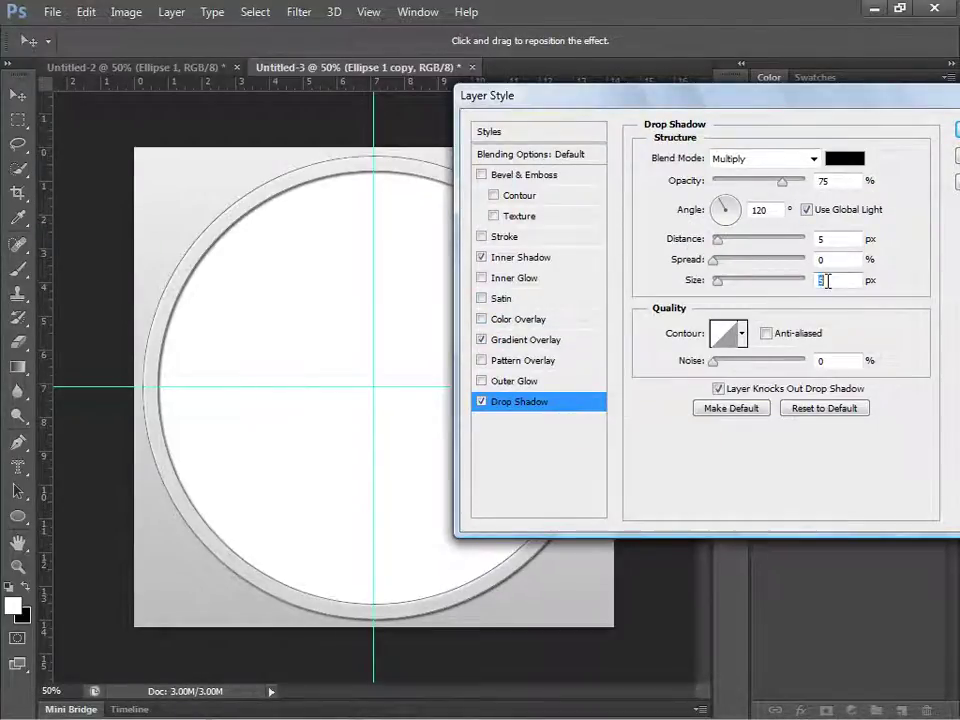
{"action": "type", "text": "5"}
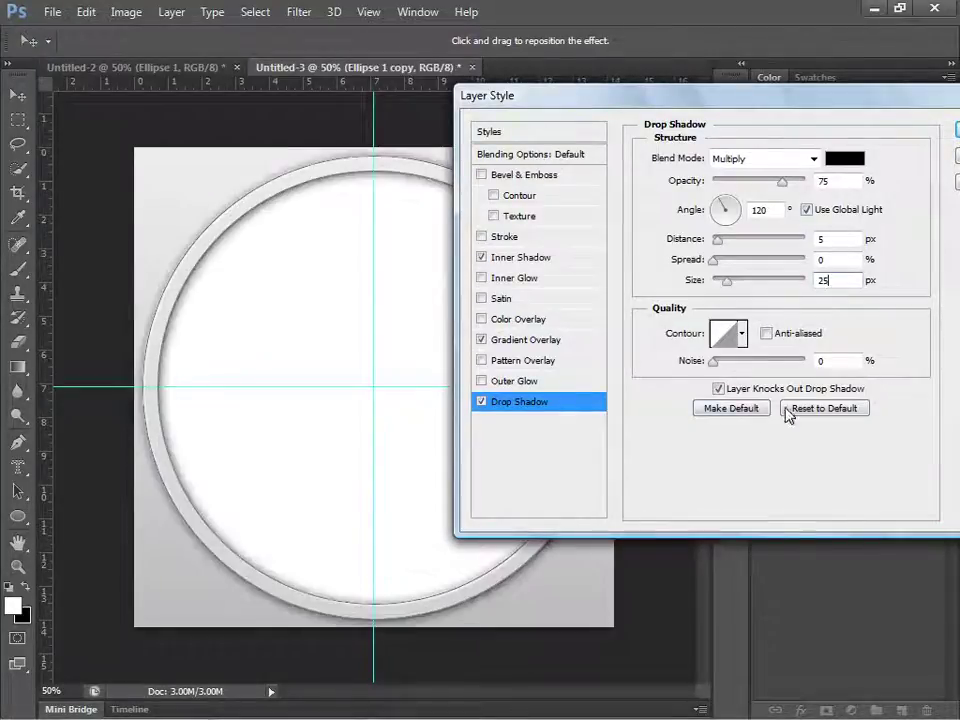
{"action": "key", "text": "Return"}
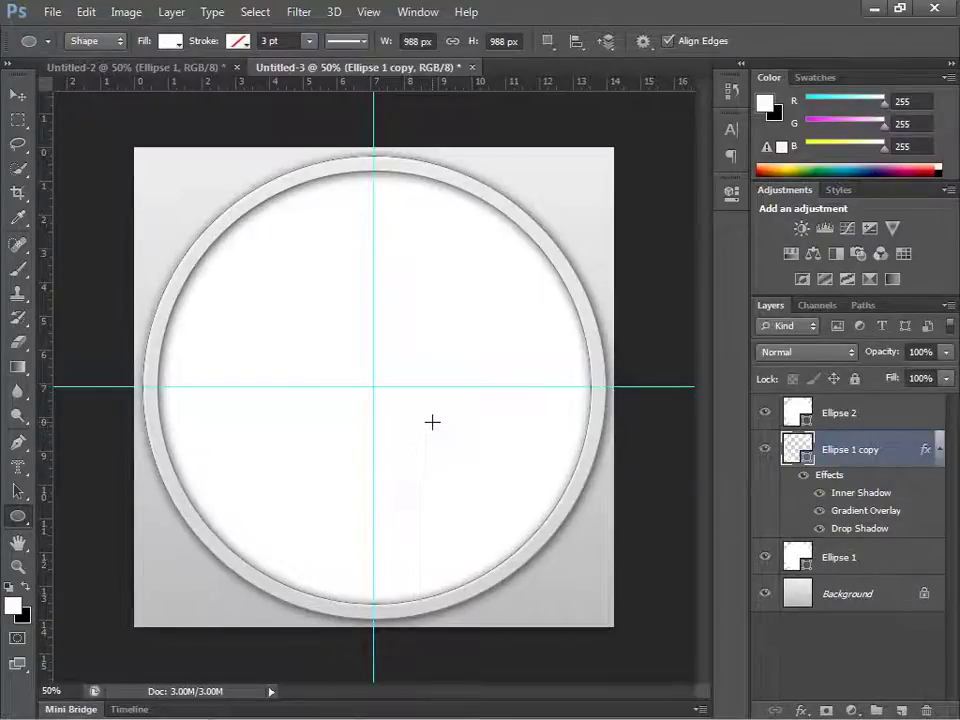
Copy the layer style of Ellipse 1 copy and paste it onto the Ellipse 2 layer.
{"action": "right_click", "coordinate": [827, 449]}
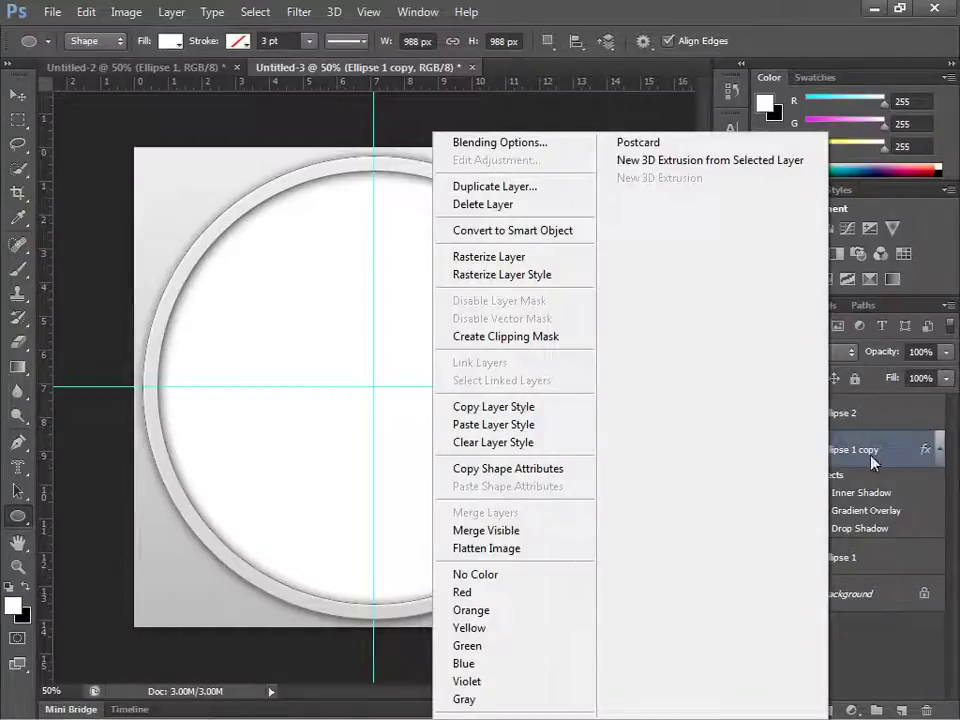
{"action": "left_click", "coordinate": [528, 407]}
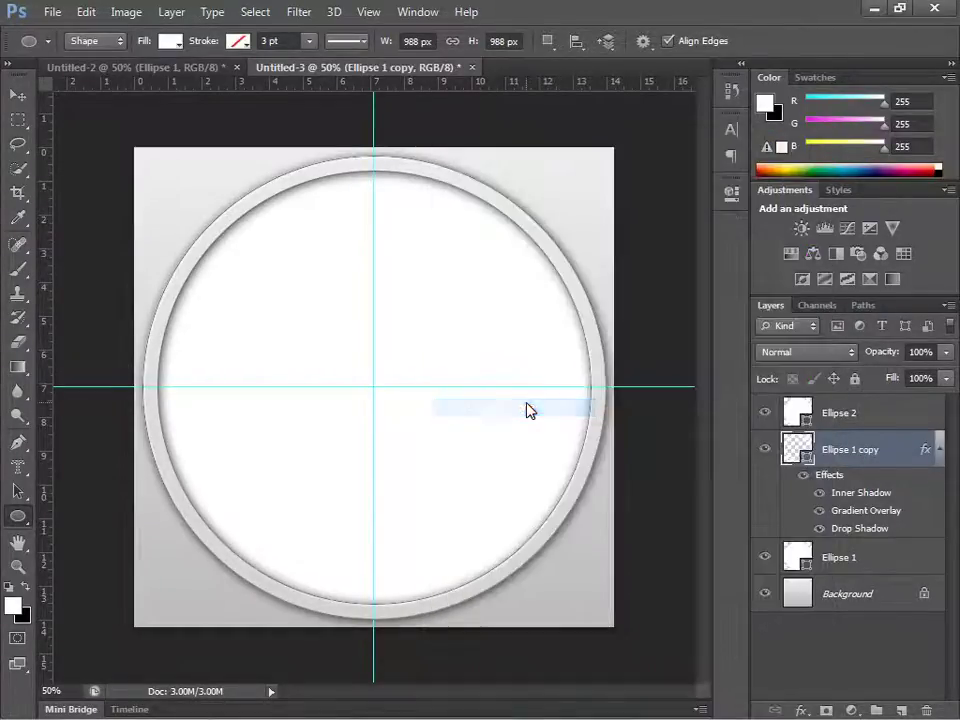
{"action": "right_click", "coordinate": [847, 417]}
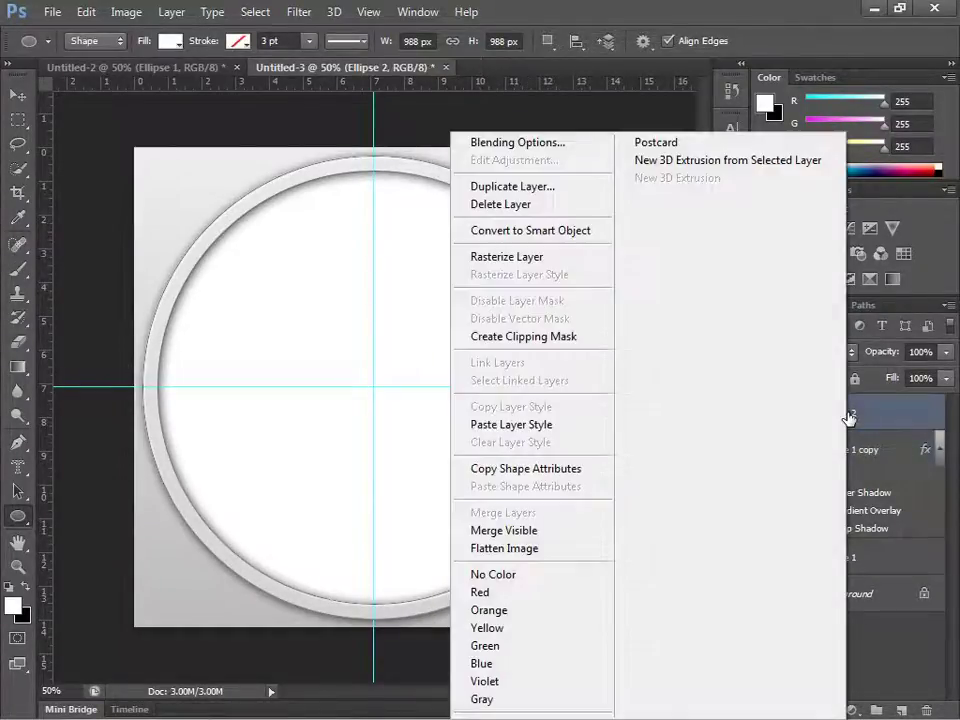
{"action": "left_click", "coordinate": [531, 425]}
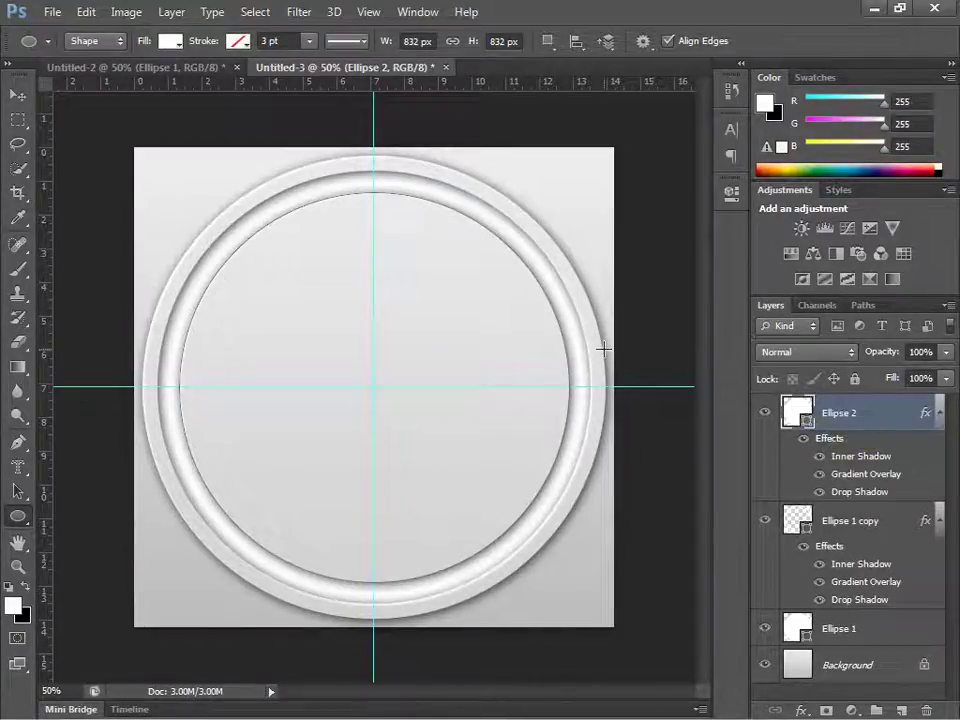
Change the fill colour of the Ellipse 1 shape to green 21d22d.
{"action": "double_click", "coordinate": [800, 628]}
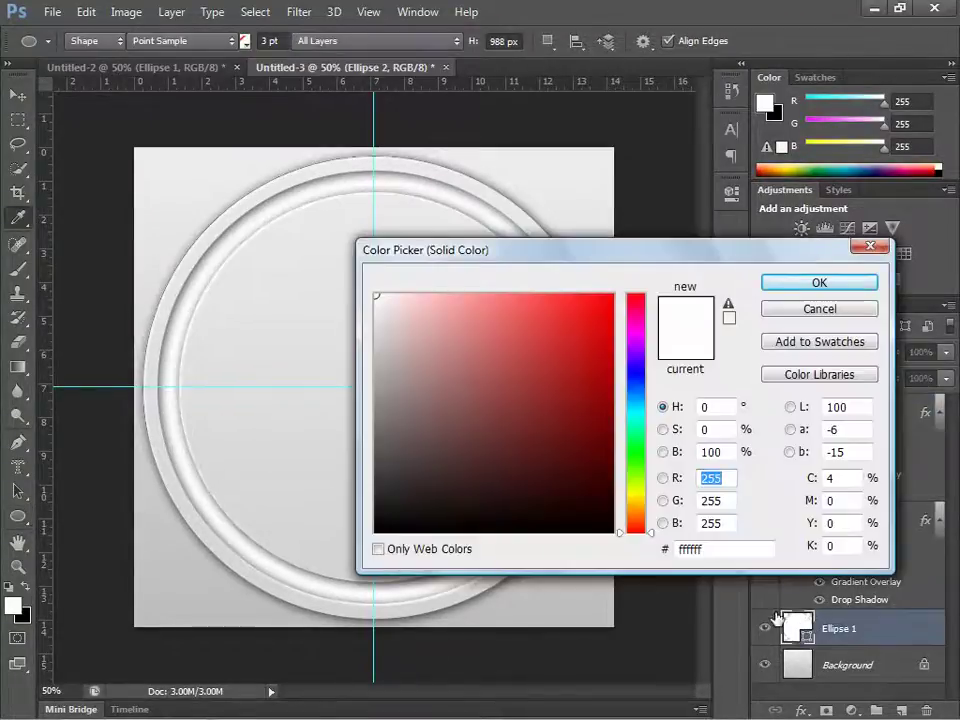
{"action": "left_click", "coordinate": [637, 452]}
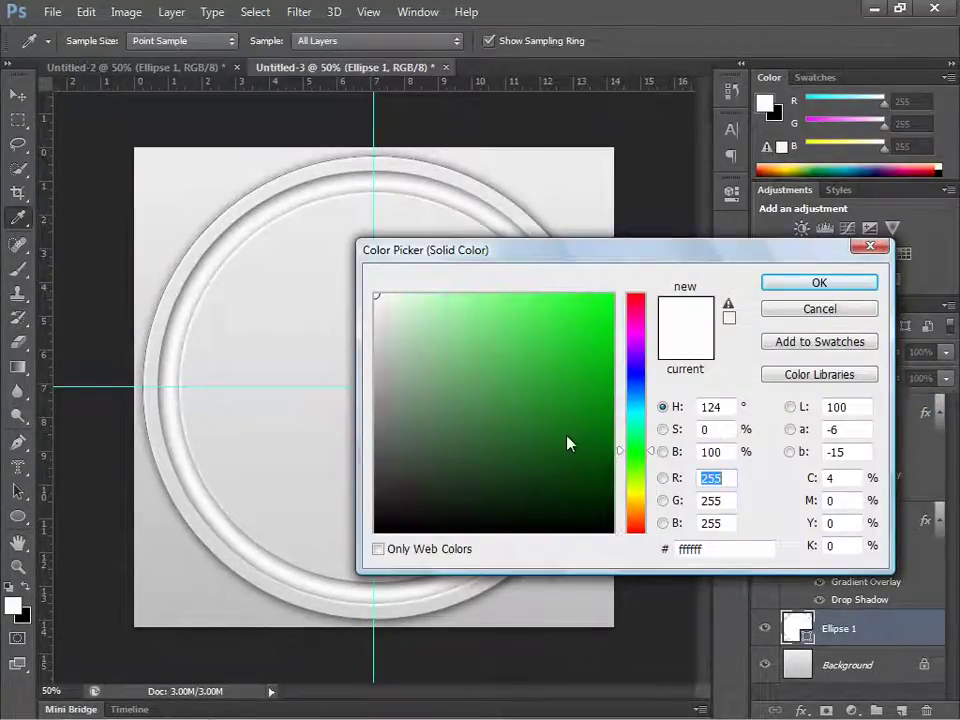
{"action": "mouse_move", "coordinate": [567, 443]}
{"action": "left_mouse_down"}
{"action": "mouse_move", "coordinate": [583, 317]}
{"action": "mouse_move", "coordinate": [576, 324]}
{"action": "left_mouse_up"}
{"action": "left_click", "coordinate": [575, 336]}
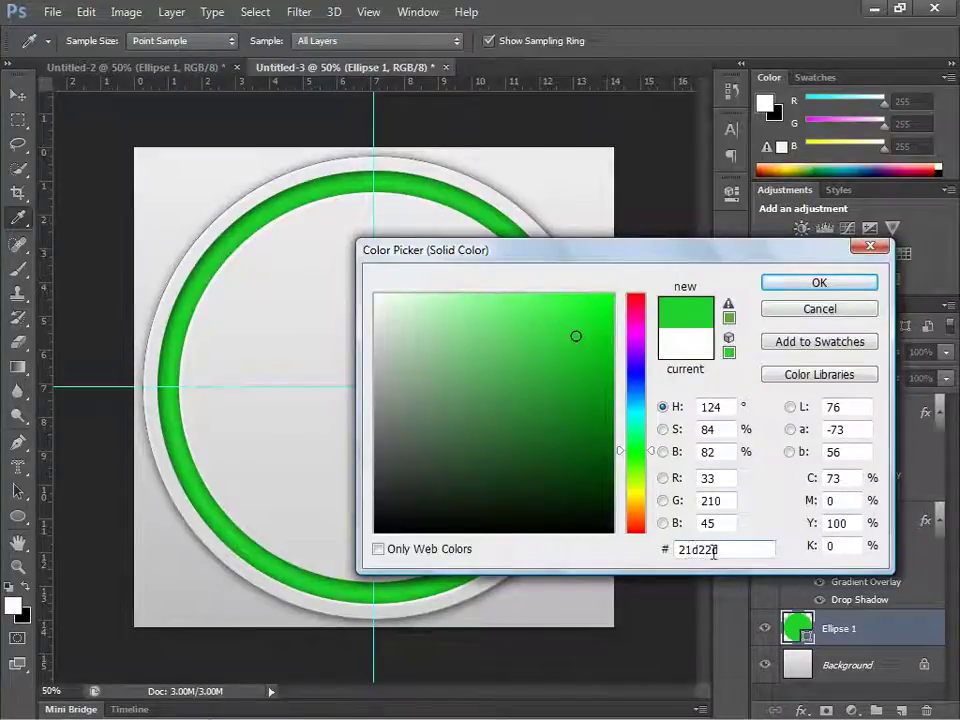
{"action": "left_click", "coordinate": [806, 284]}
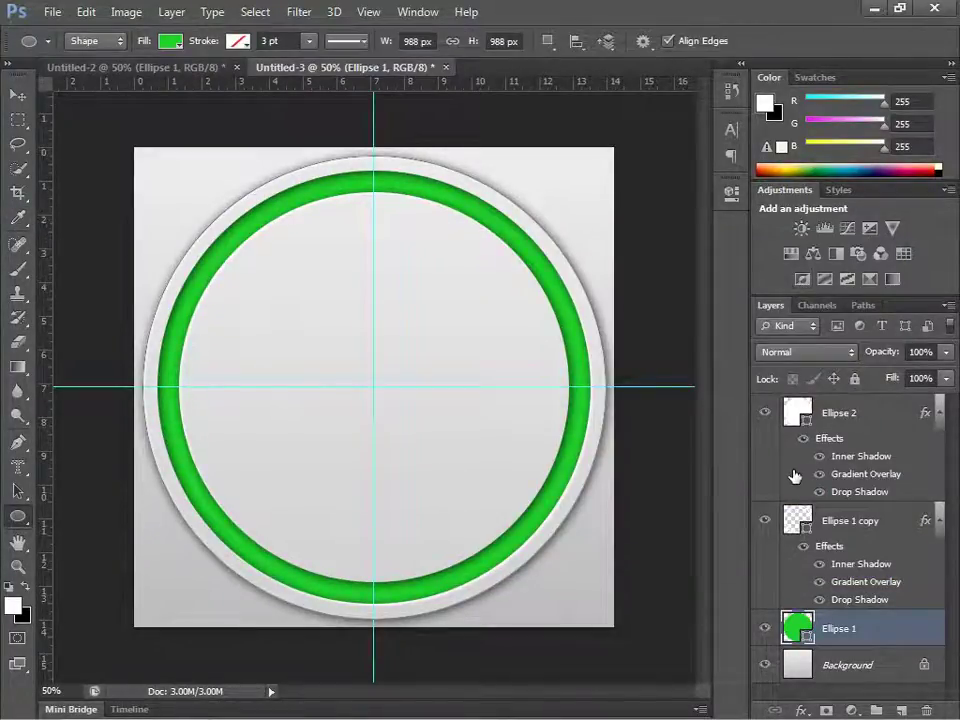
Create the mask text GS in the 350 pt Dodger Condensed font with the Horizontal Type Mask tool and place it near the circle's centre.
{"action": "left_click", "coordinate": [17, 467]}
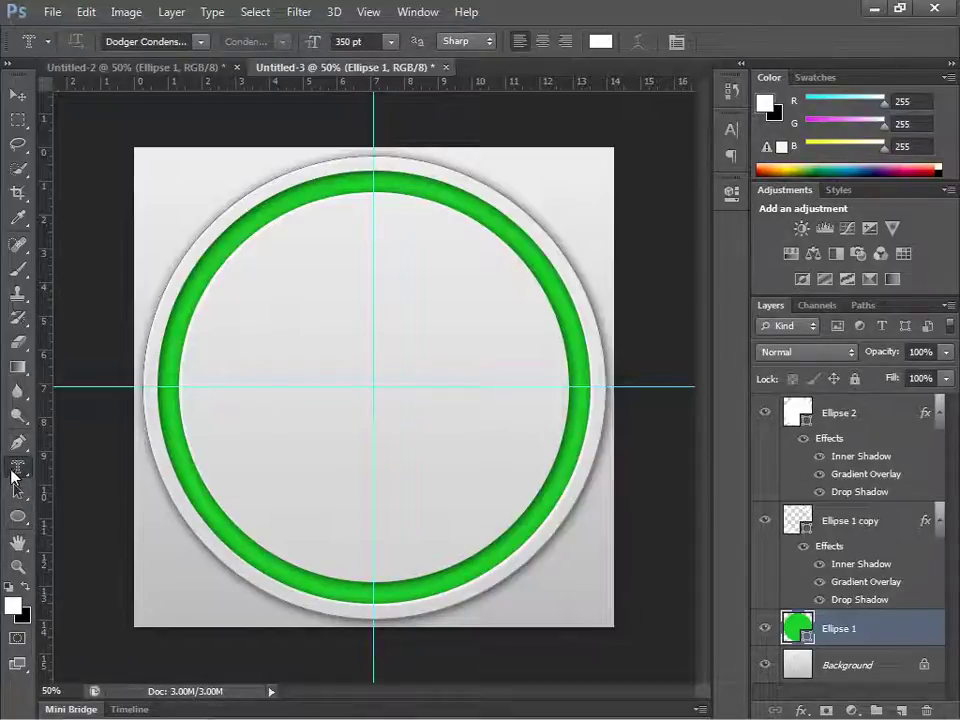
{"action": "right_click", "coordinate": [12, 471]}
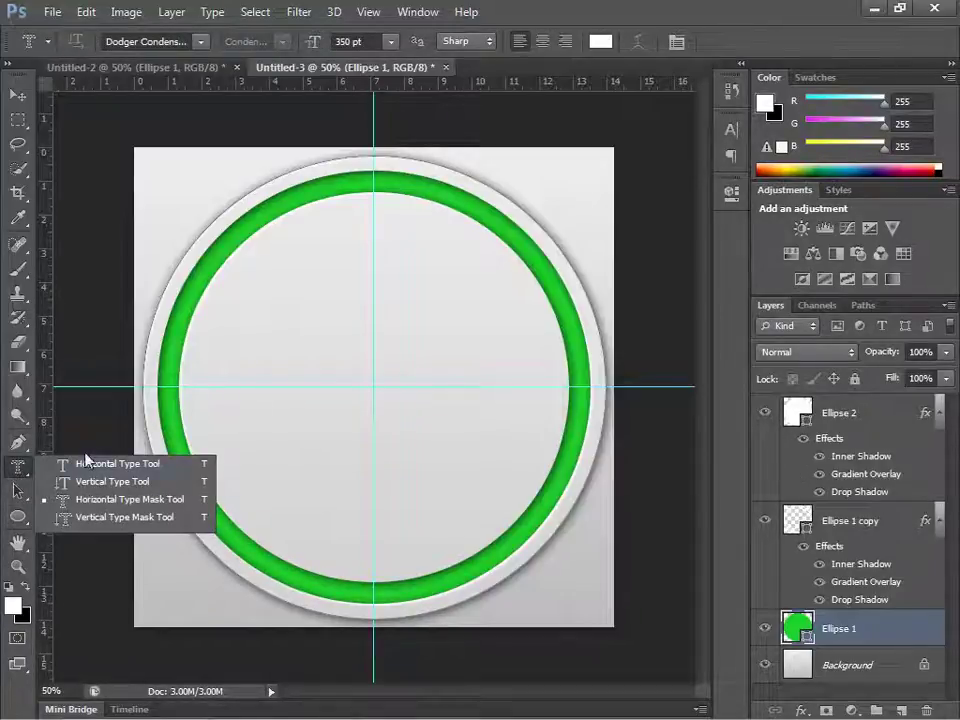
{"action": "left_click", "coordinate": [112, 505]}
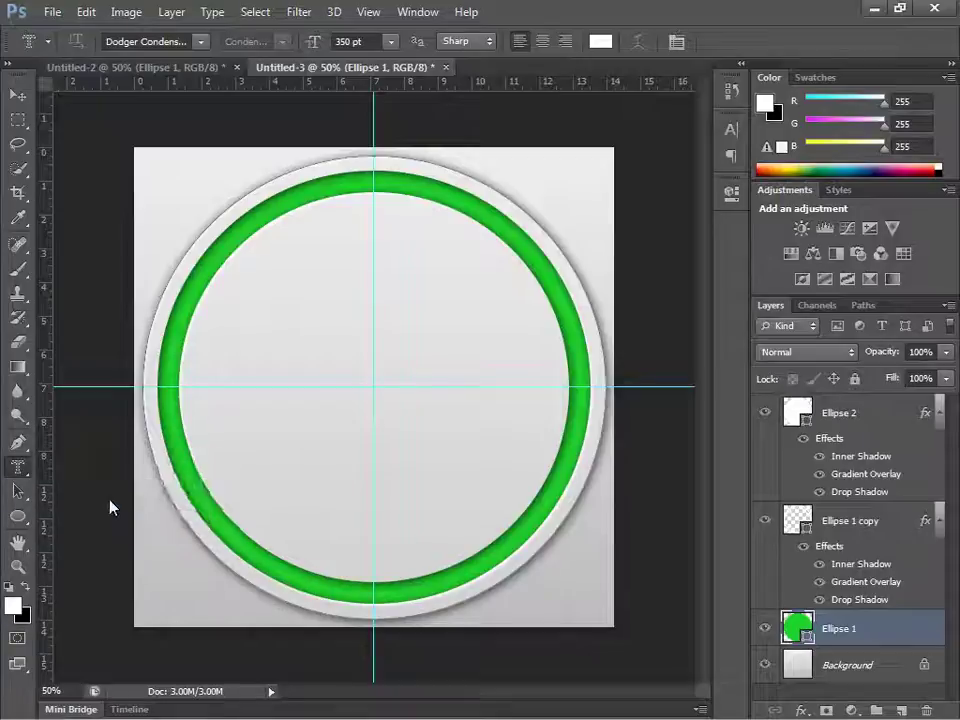
{"action": "left_click", "coordinate": [157, 232]}
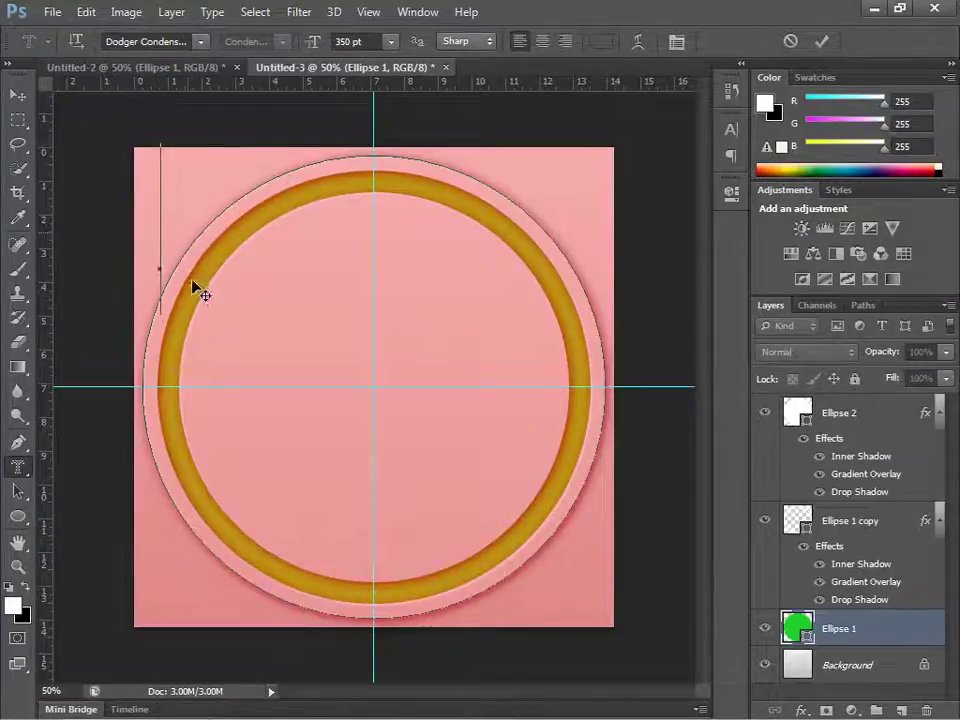
{"action": "left_click_drag", "start_coordinate": [195, 288], "coordinate": [197, 296]}
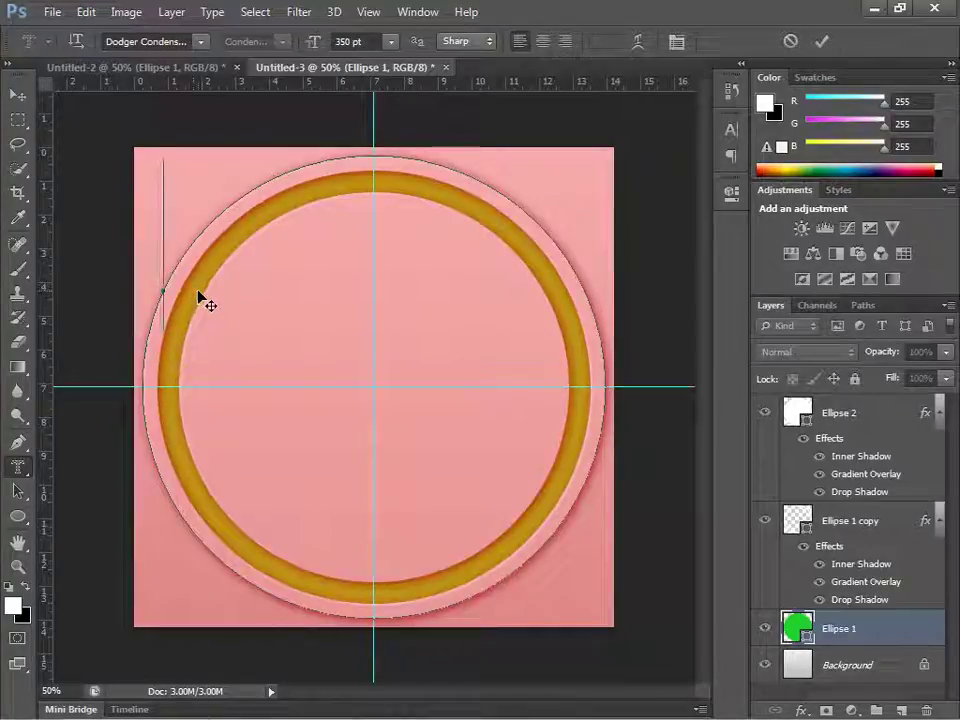
{"action": "type", "text": "GS"}
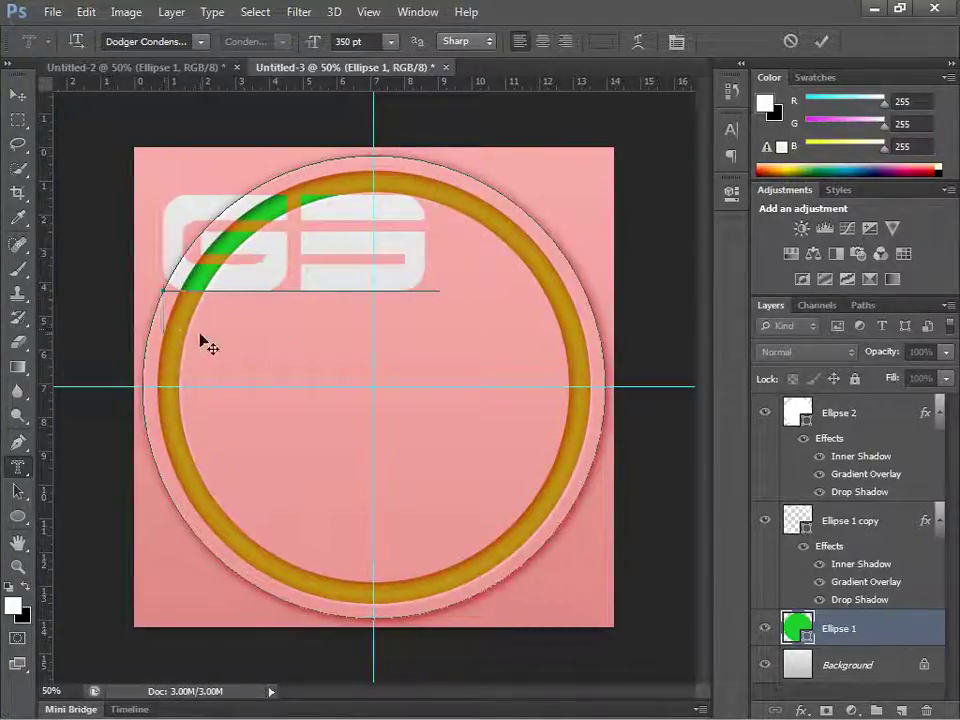
{"action": "left_click_drag", "start_coordinate": [205, 345], "coordinate": [311, 478]}
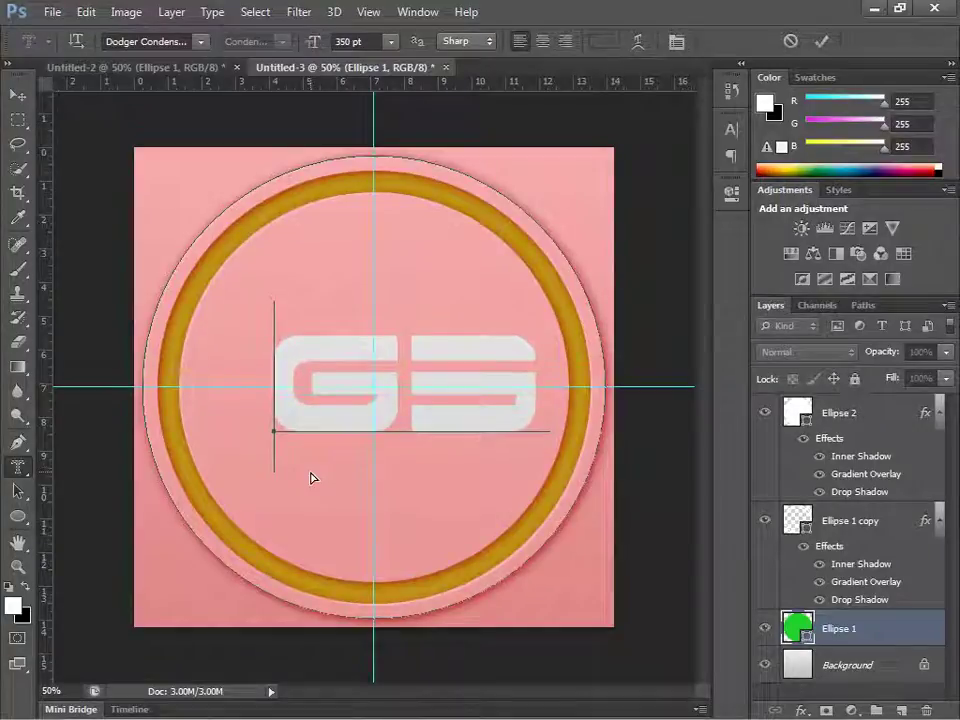
{"action": "key", "text": "ctrl+a"}
{"action": "type", "text": "CCC"}
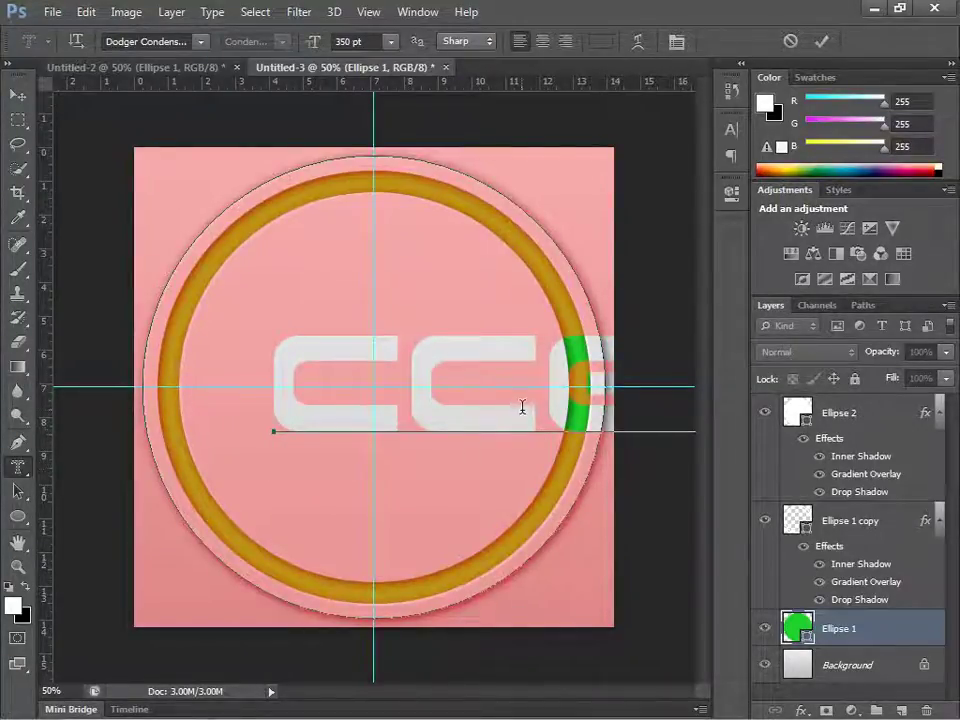
{"action": "key", "text": "ctrl+z"}
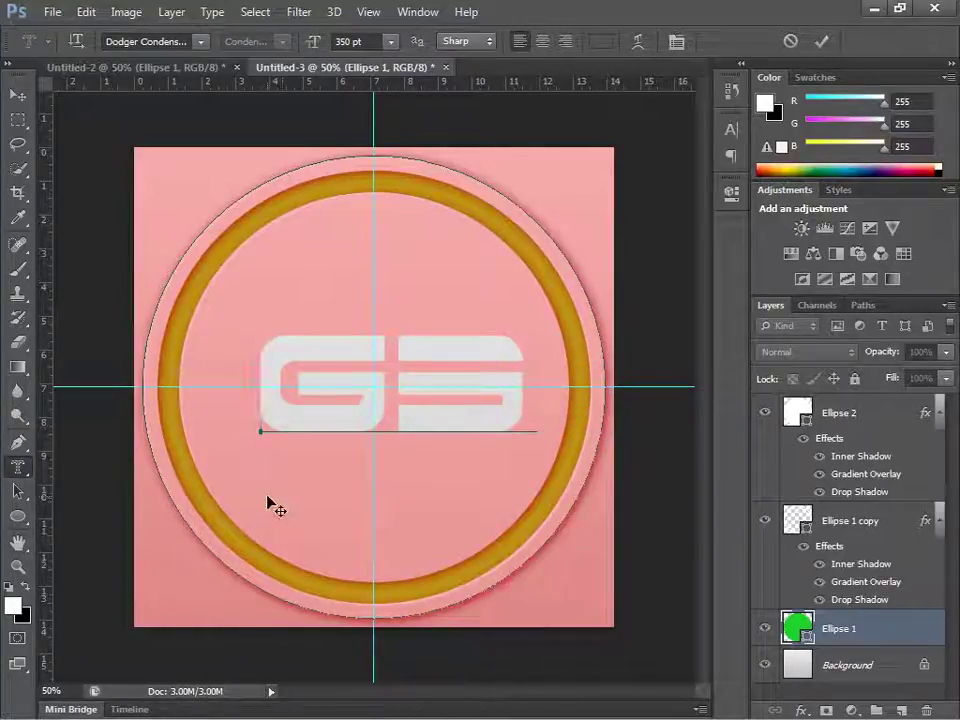
Stretch the GS mask text across the inner circle so both ends overlap the green ring, and commit it as a selection.
{"action": "key", "text": "ctrl"}
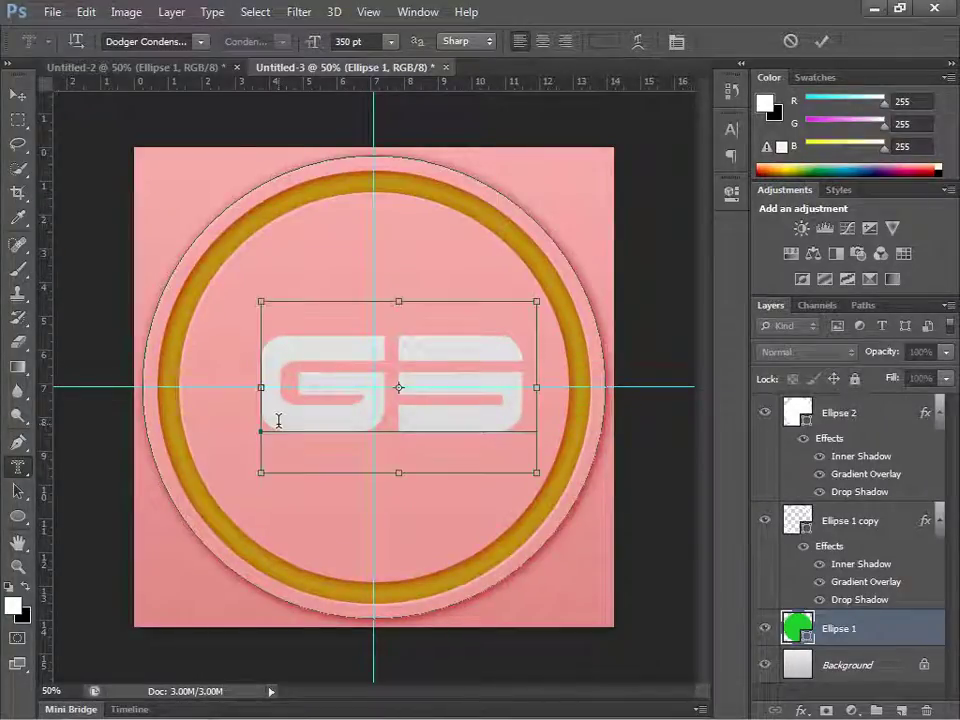
{"action": "left_click_drag", "start_coordinate": [262, 393], "coordinate": [173, 395]}
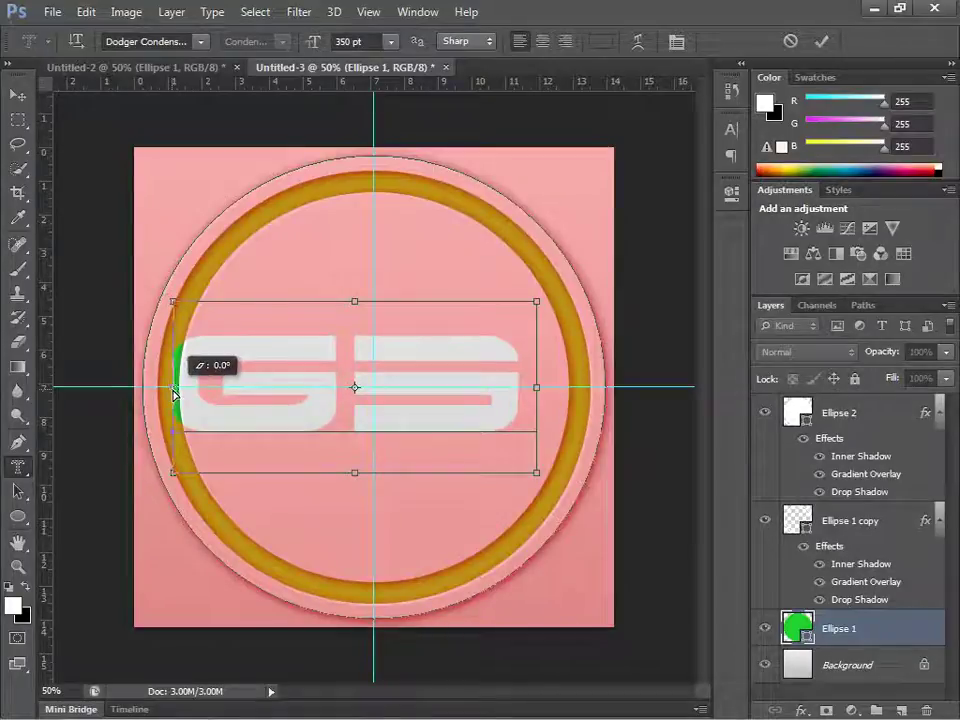
{"action": "left_click_drag", "start_coordinate": [537, 400], "coordinate": [599, 392]}
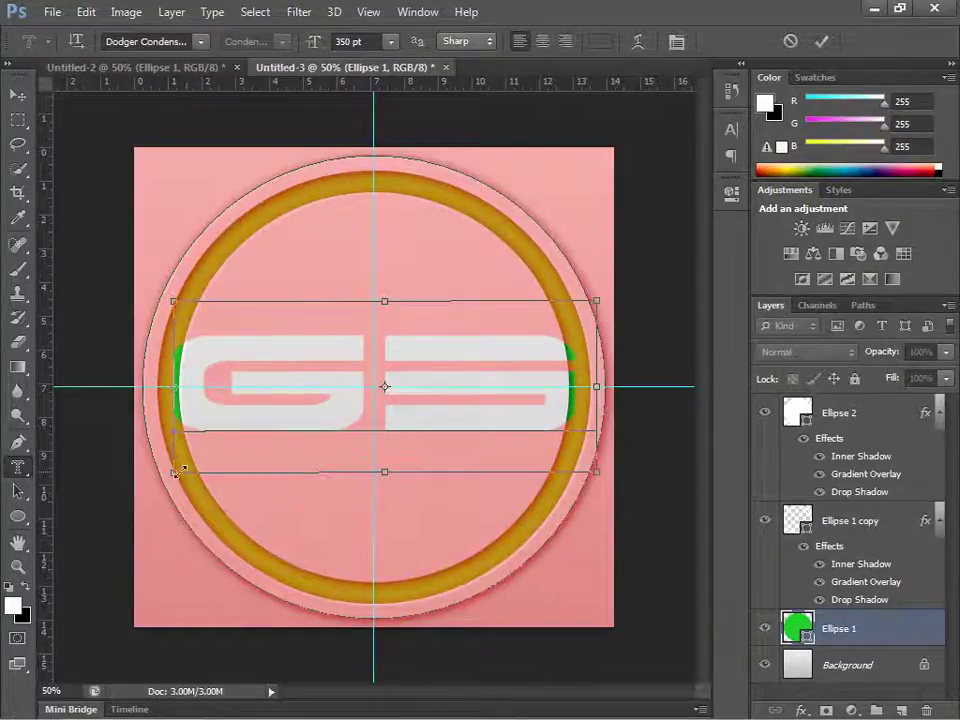
{"action": "left_click_drag", "start_coordinate": [174, 472], "coordinate": [193, 476]}
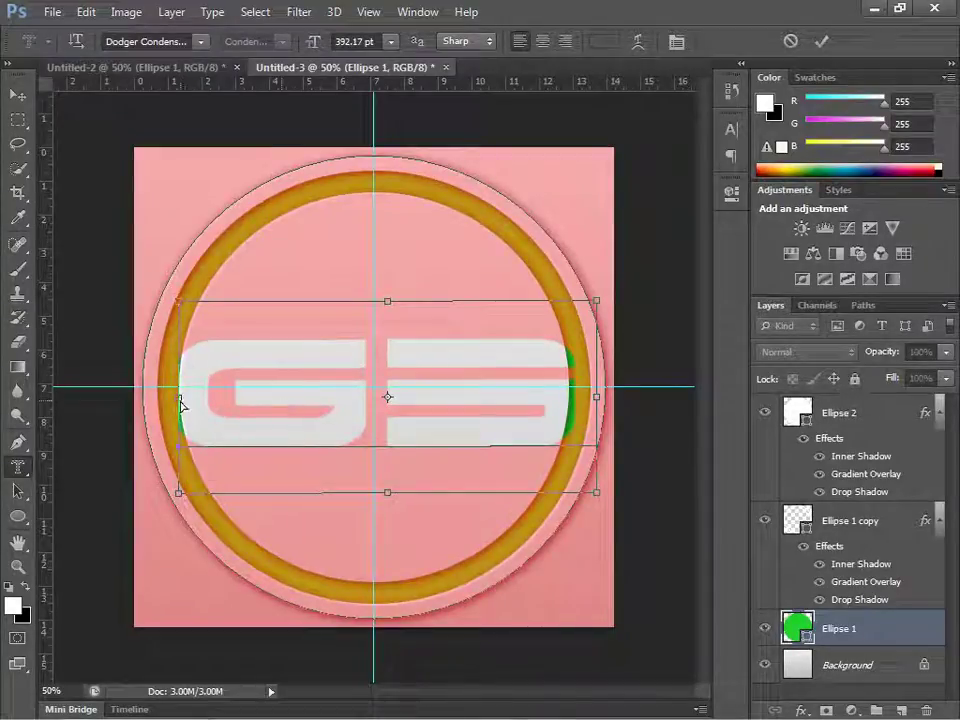
{"action": "left_click_drag", "start_coordinate": [182, 403], "coordinate": [177, 404]}
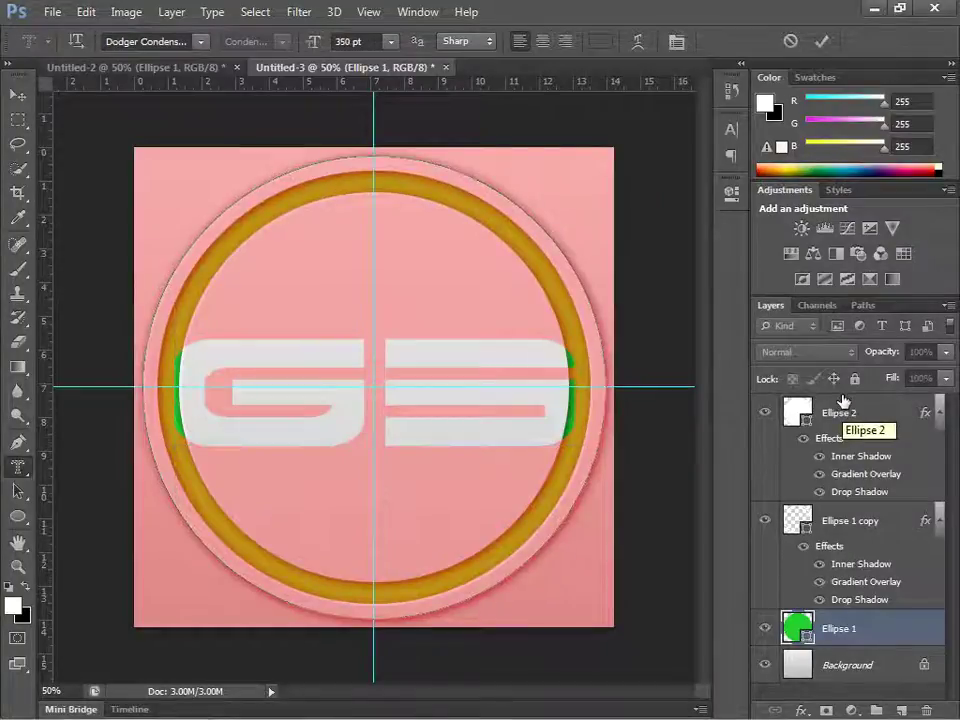
{"action": "key", "text": "ctrl+Return"}
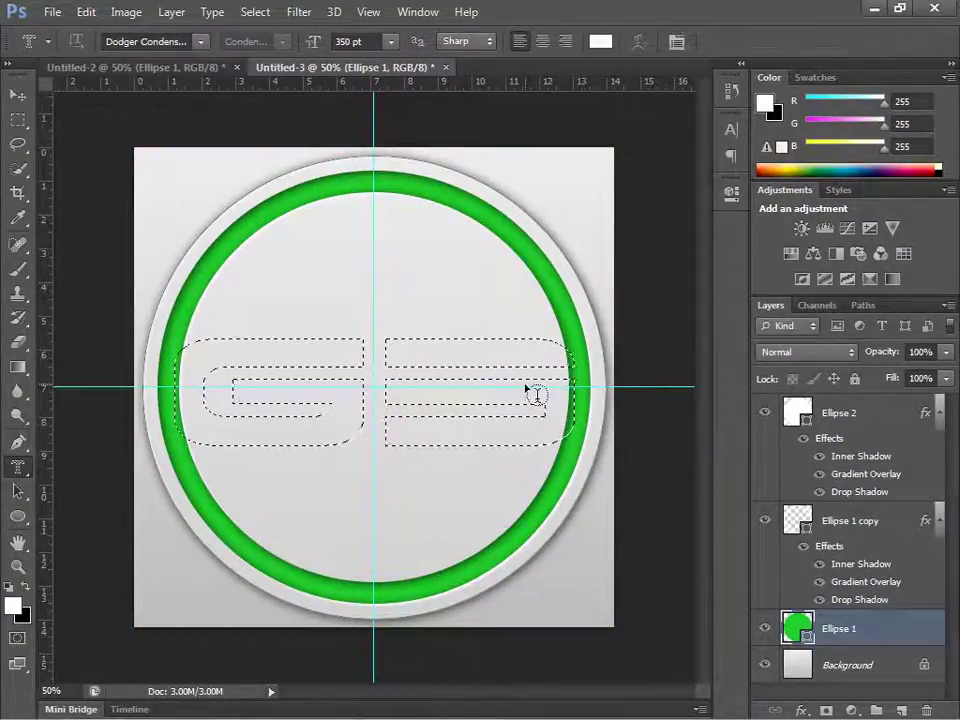
Cut the GS selection out of the Ellipse 2 layer with a layer mask, and unlink and move the mask to centre the letters.
{"action": "left_click", "coordinate": [814, 413]}
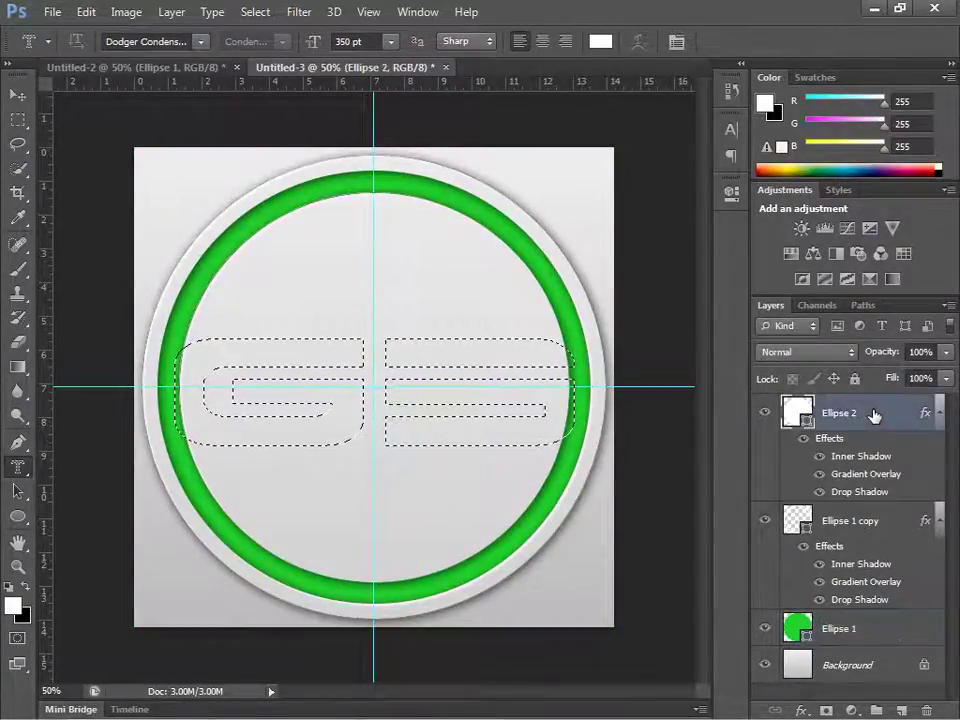
{"action": "left_click", "coordinate": [826, 710]}
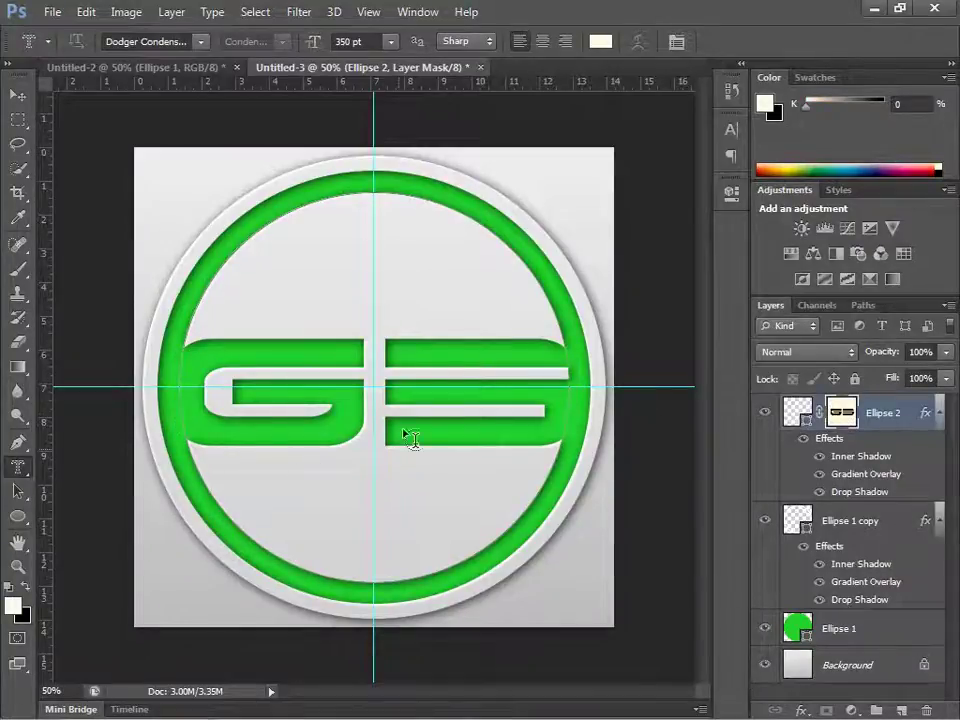
{"action": "left_click", "coordinate": [819, 414]}
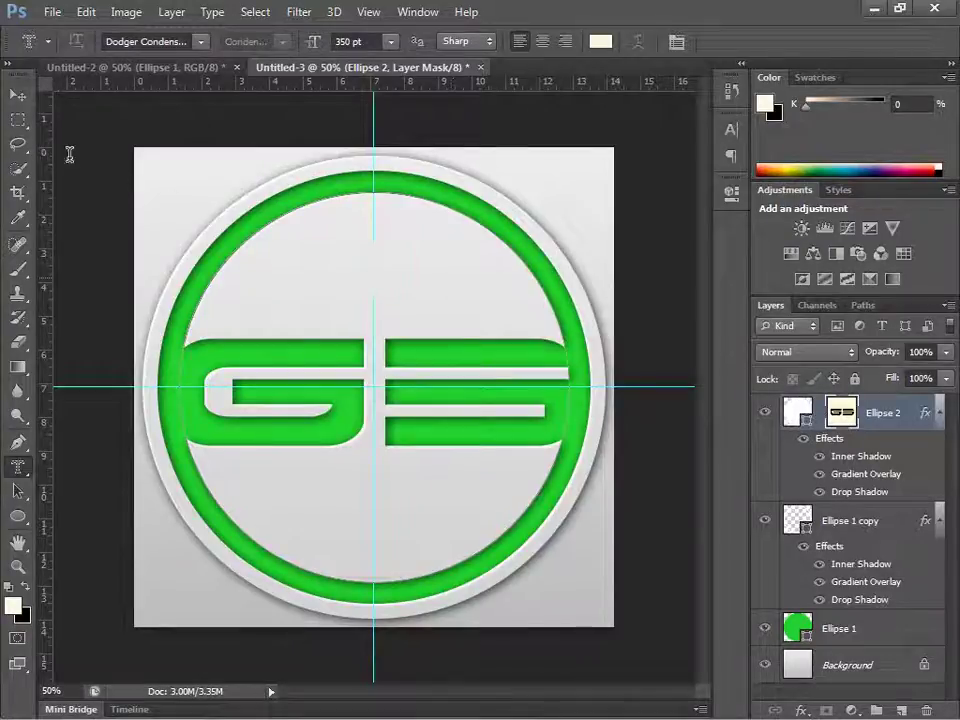
{"action": "left_click", "coordinate": [17, 94]}
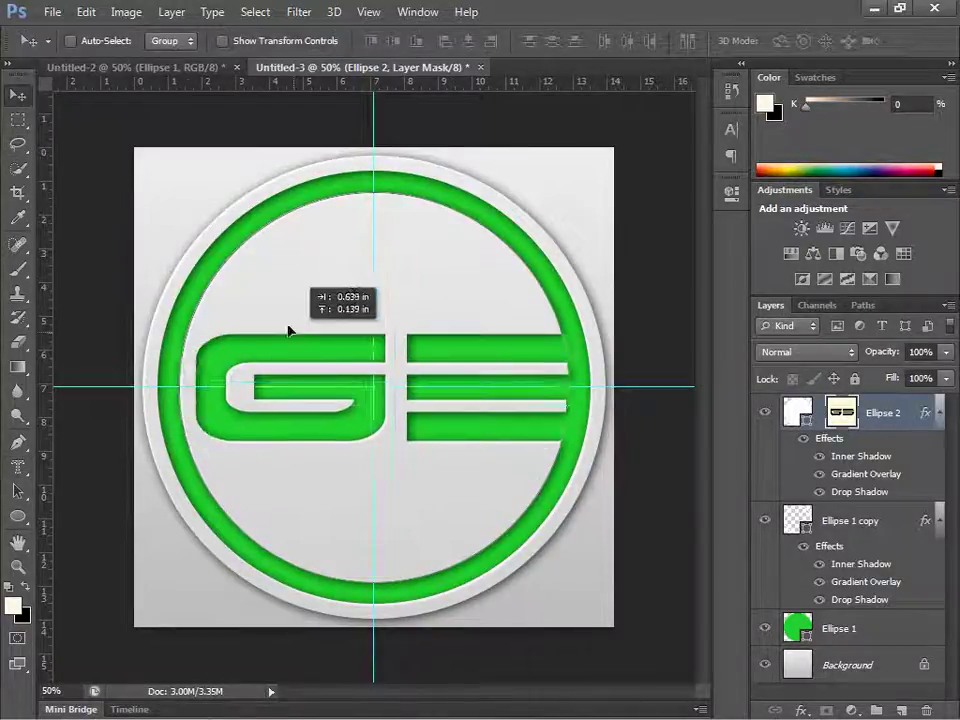
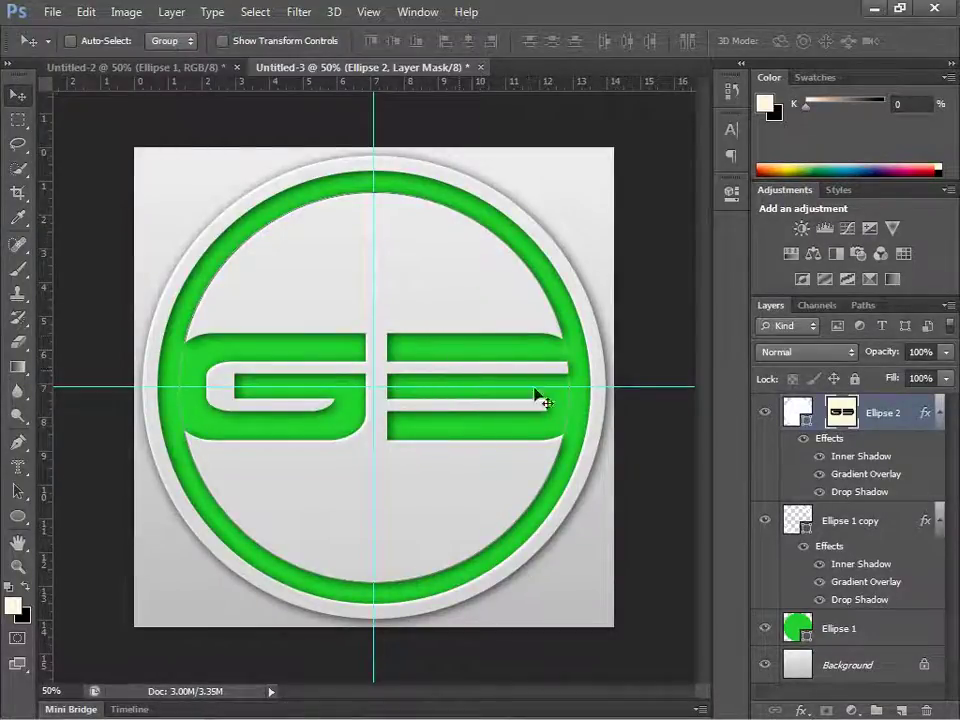
Add a new layer directly above Ellipse 1 and choose the Brush tool for painting on it.
{"action": "left_click", "coordinate": [905, 712]}
{"action": "left_click_drag", "start_coordinate": [874, 418], "coordinate": [873, 657]}
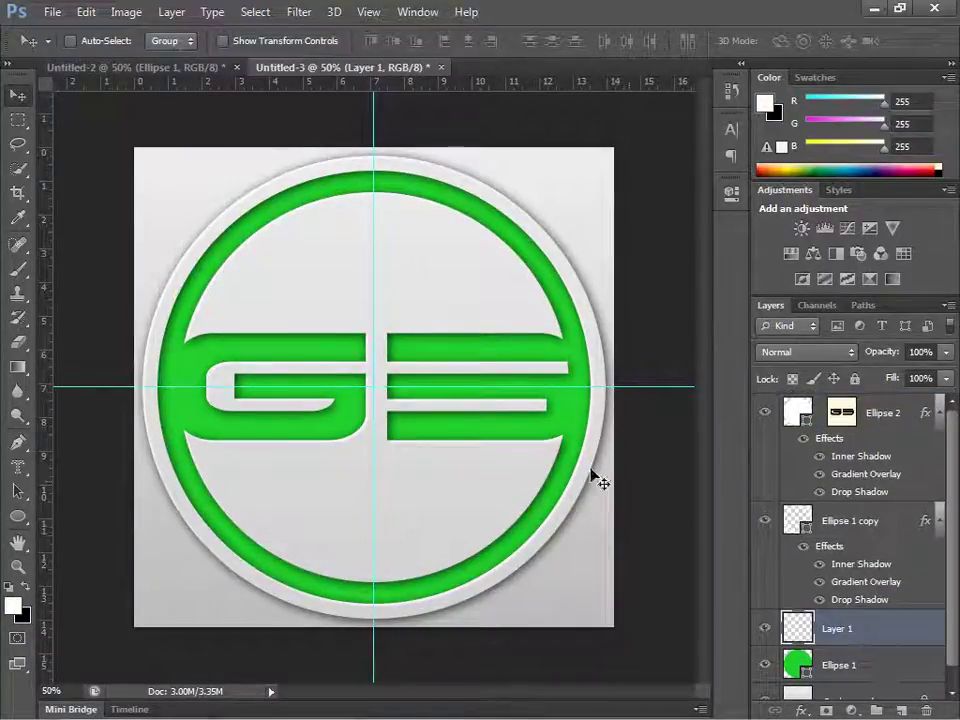
{"action": "left_click", "coordinate": [22, 272]}
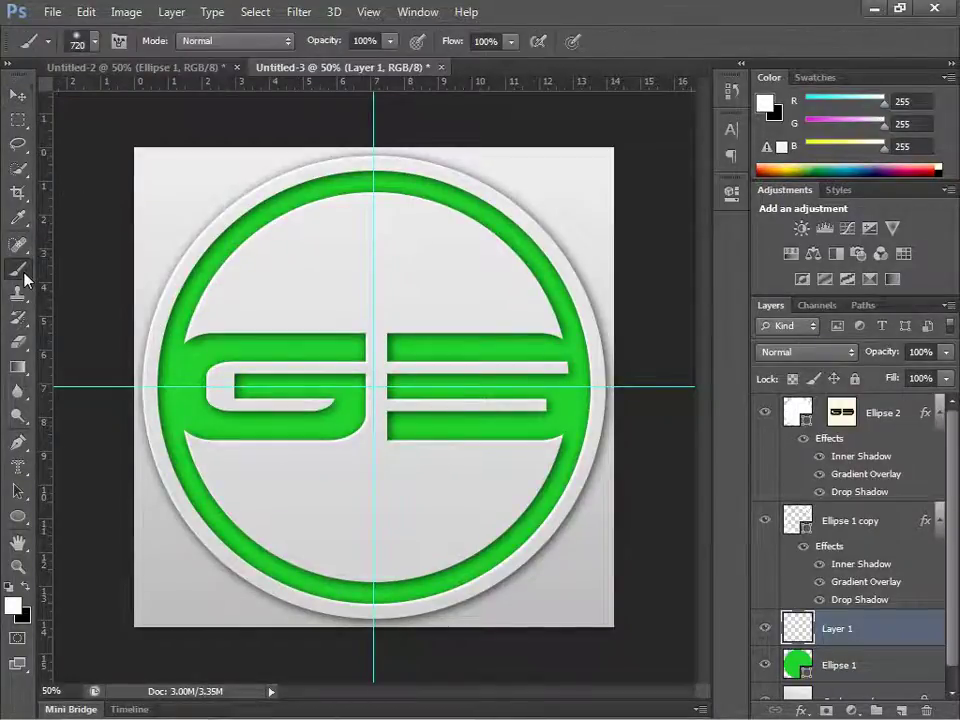
{"action": "right_click", "coordinate": [22, 274]}
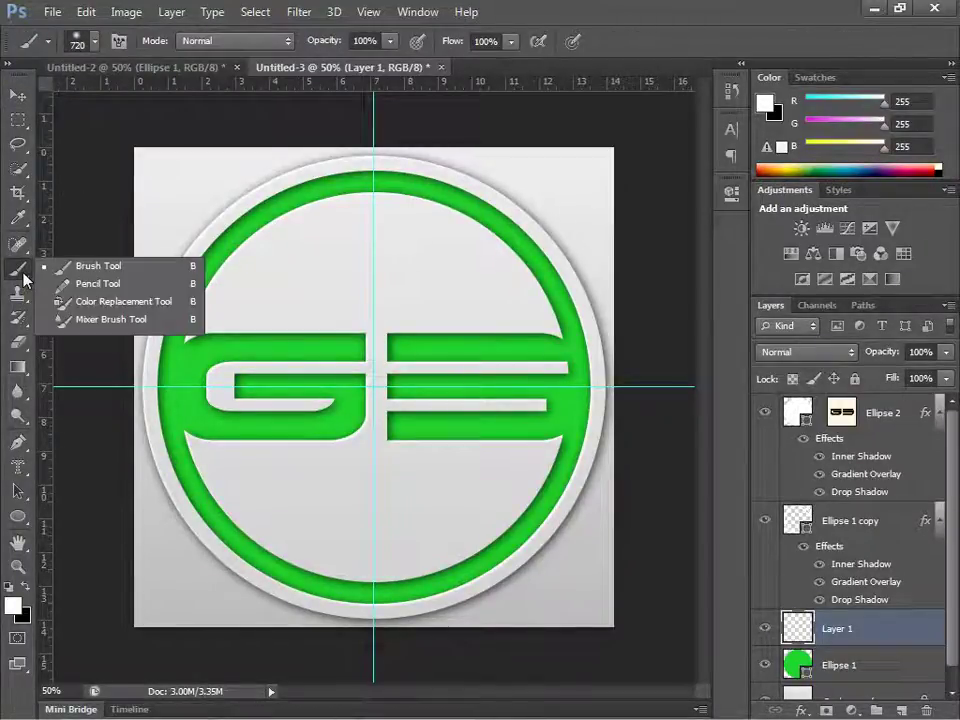
{"action": "left_click", "coordinate": [93, 268]}
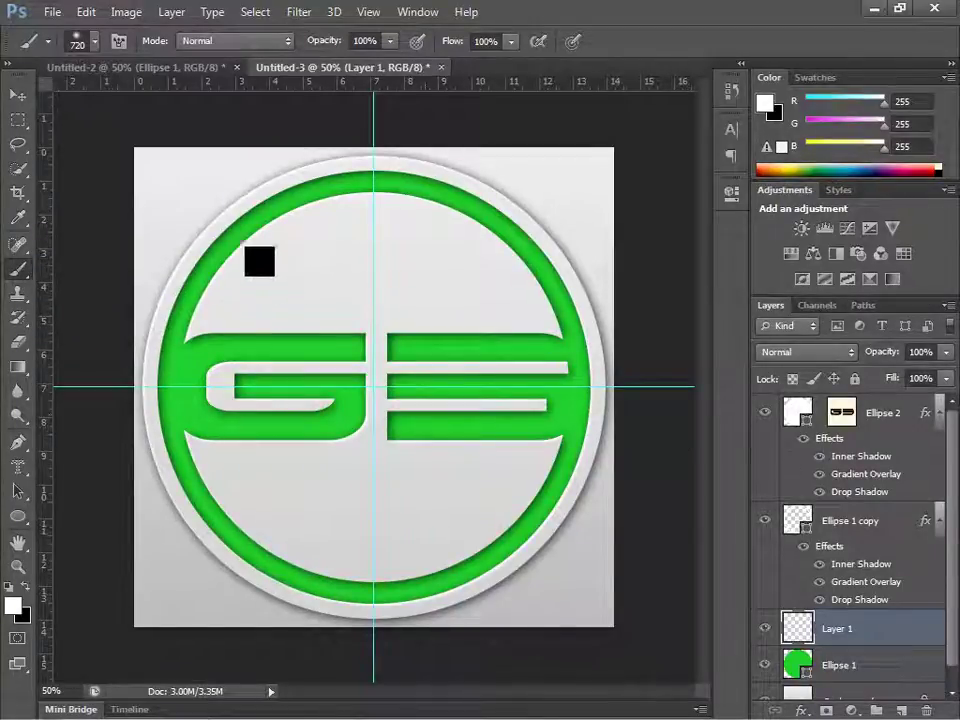
Paint soft white highlights over the green areas with an 800 px brush and set the layer's blend mode to Overlay.
{"action": "right_click", "coordinate": [375, 366], "text": "alt"}
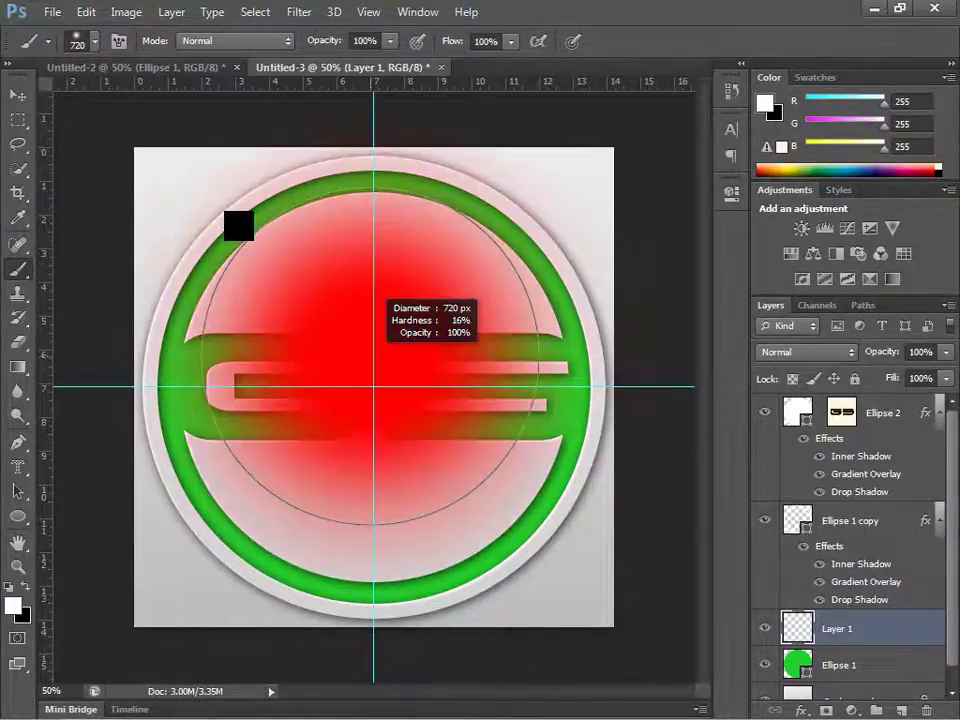
{"action": "mouse_move", "coordinate": [375, 366]}
{"action": "left_mouse_down"}
{"action": "mouse_move", "coordinate": [440, 360]}
{"action": "mouse_move", "coordinate": [343, 366]}
{"action": "mouse_move", "coordinate": [352, 288]}
{"action": "left_mouse_up"}
{"action": "mouse_move", "coordinate": [360, 245]}
{"action": "left_mouse_down"}
{"action": "mouse_move", "coordinate": [360, 311]}
{"action": "mouse_move", "coordinate": [369, 208]}
{"action": "mouse_move", "coordinate": [371, 471]}
{"action": "mouse_move", "coordinate": [394, 313]}
{"action": "mouse_move", "coordinate": [405, 467]}
{"action": "mouse_move", "coordinate": [343, 411]}
{"action": "mouse_move", "coordinate": [300, 257]}
{"action": "mouse_move", "coordinate": [373, 553]}
{"action": "mouse_move", "coordinate": [380, 118]}
{"action": "mouse_move", "coordinate": [392, 431]}
{"action": "mouse_move", "coordinate": [369, 274]}
{"action": "mouse_move", "coordinate": [444, 446]}
{"action": "mouse_move", "coordinate": [415, 393]}
{"action": "mouse_move", "coordinate": [315, 512]}
{"action": "mouse_move", "coordinate": [351, 272]}
{"action": "mouse_move", "coordinate": [371, 328]}
{"action": "mouse_move", "coordinate": [381, 212]}
{"action": "mouse_move", "coordinate": [384, 249]}
{"action": "mouse_move", "coordinate": [456, 242]}
{"action": "mouse_move", "coordinate": [403, 266]}
{"action": "left_mouse_up"}
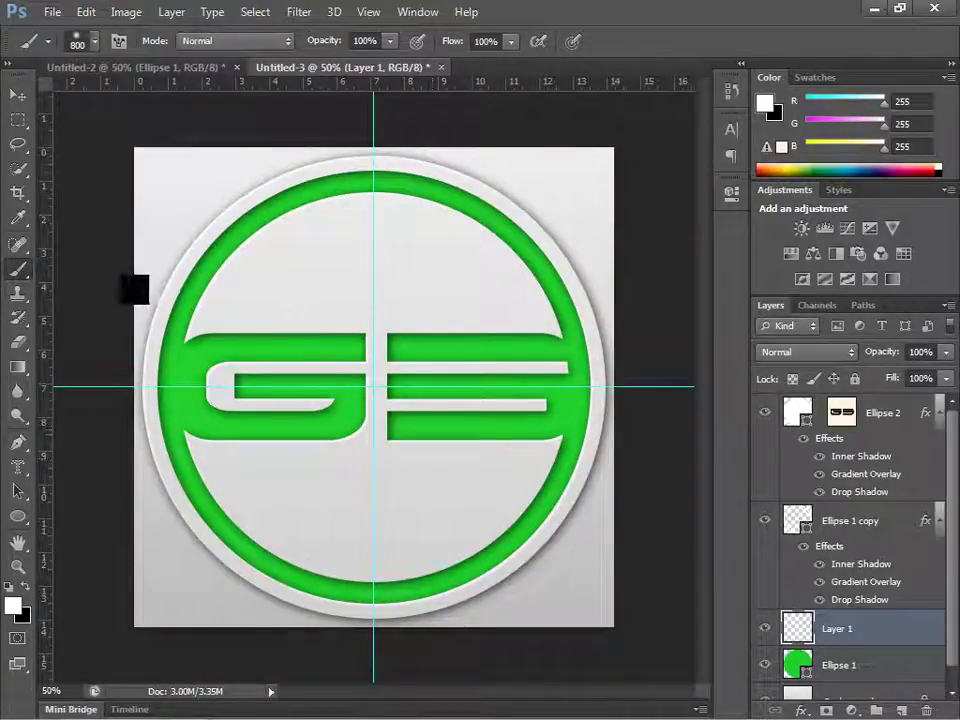
{"action": "left_click", "coordinate": [168, 316]}
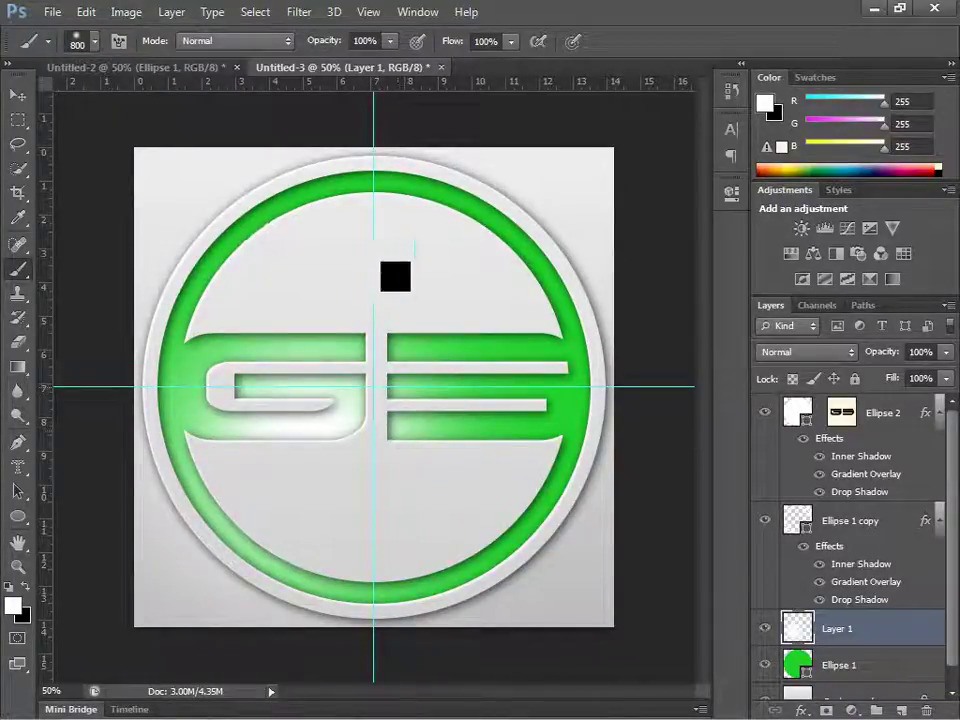
{"action": "left_click", "coordinate": [790, 352]}
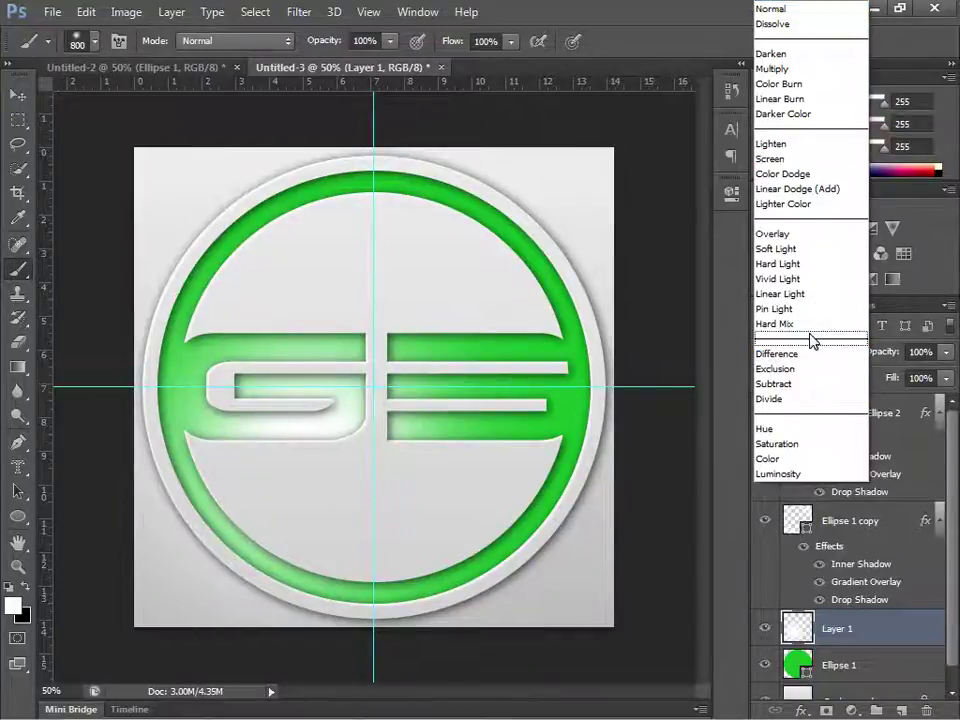
{"action": "left_click", "coordinate": [776, 236]}
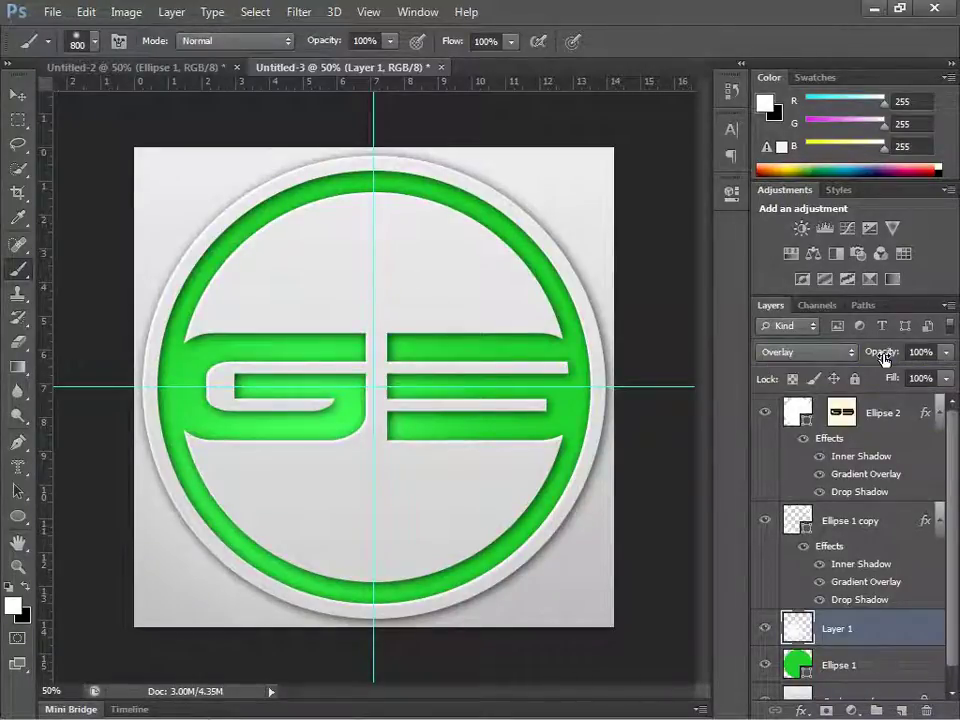
Compare the highlight layer's effect by lowering its opacity to 0% and restoring it to 100%.
{"action": "left_click_drag", "start_coordinate": [883, 358], "coordinate": [763, 358]}
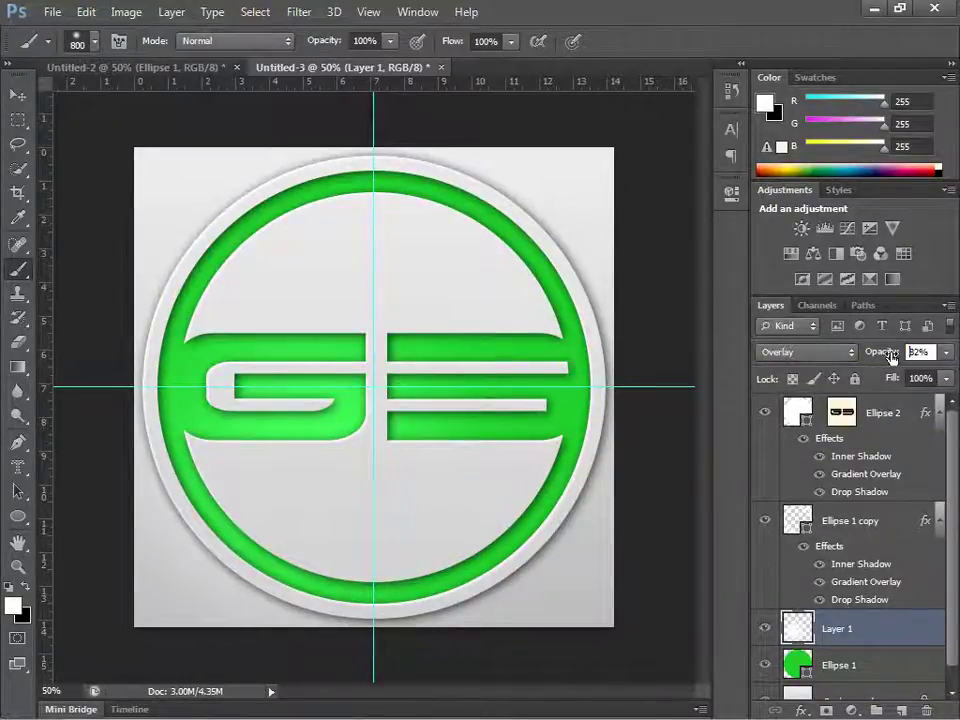
{"action": "left_click_drag", "start_coordinate": [890, 358], "coordinate": [765, 345]}
{"action": "left_click_drag", "start_coordinate": [573, 354], "coordinate": [605, 374]}
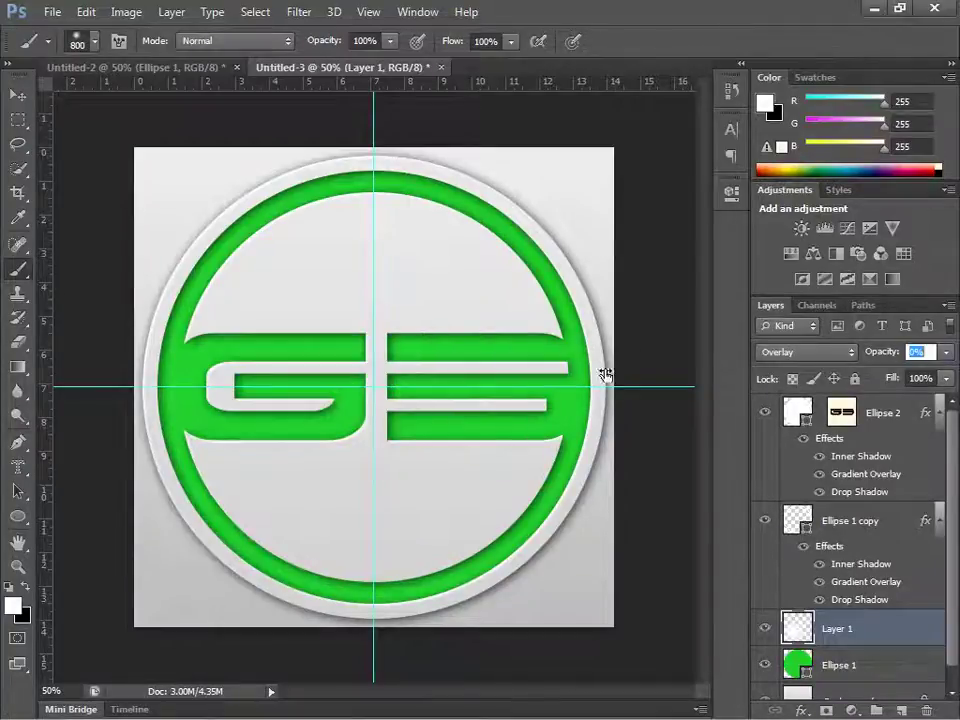
{"action": "mouse_move", "coordinate": [955, 358]}
{"action": "left_mouse_down"}
{"action": "mouse_move", "coordinate": [563, 360]}
{"action": "mouse_move", "coordinate": [845, 365]}
{"action": "left_mouse_up"}
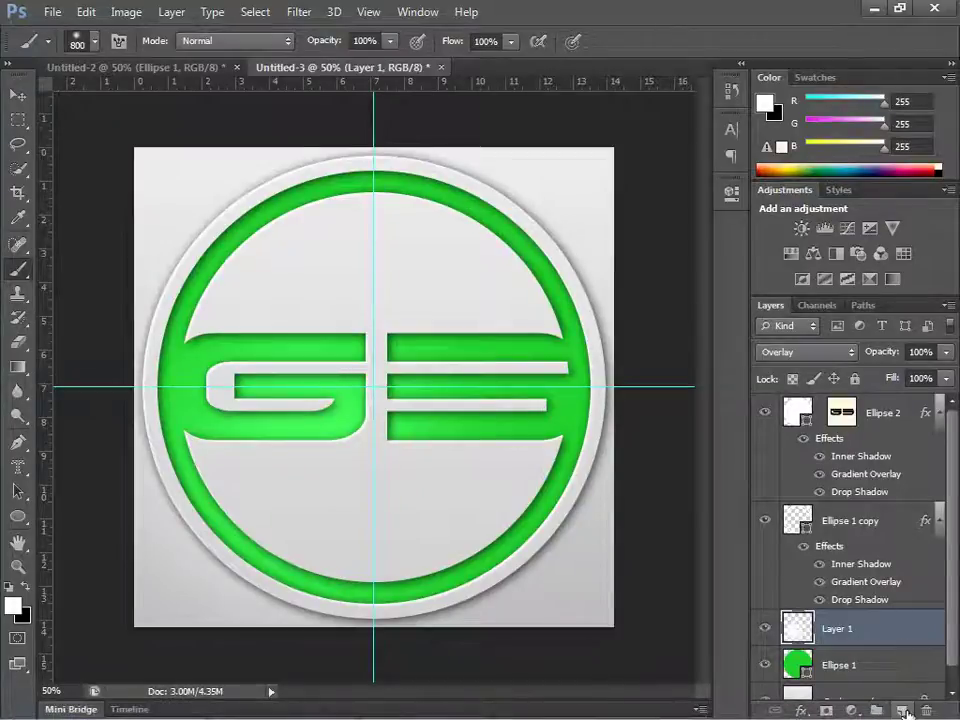
Add a new layer at the top of the layer stack and load the logo's outer circle as a selection.
{"action": "left_click", "coordinate": [902, 710]}
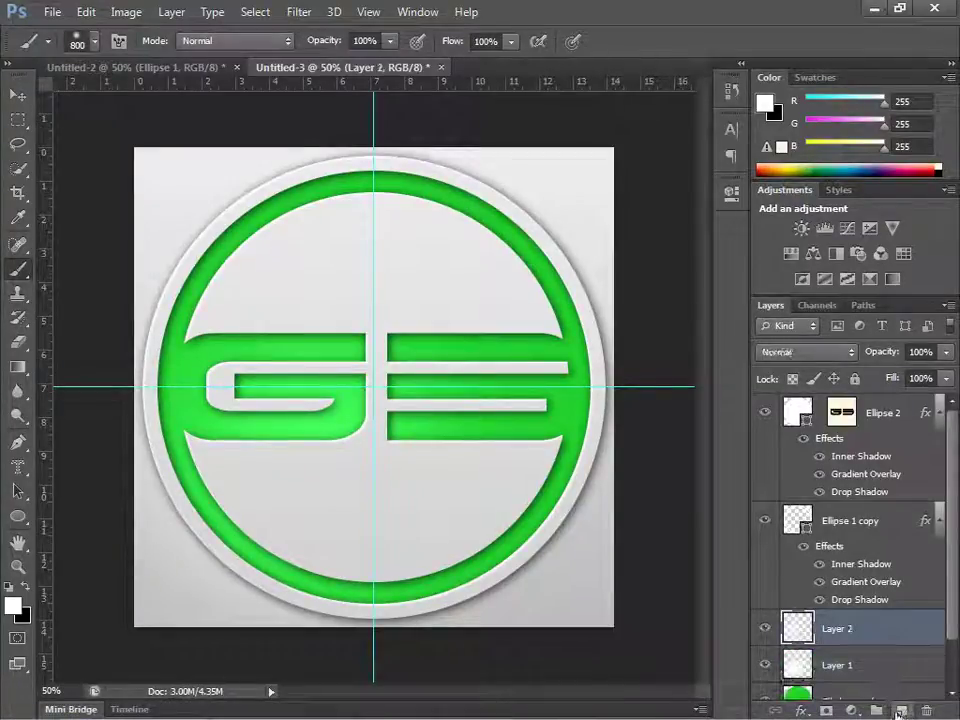
{"action": "left_click_drag", "start_coordinate": [864, 630], "coordinate": [857, 400]}
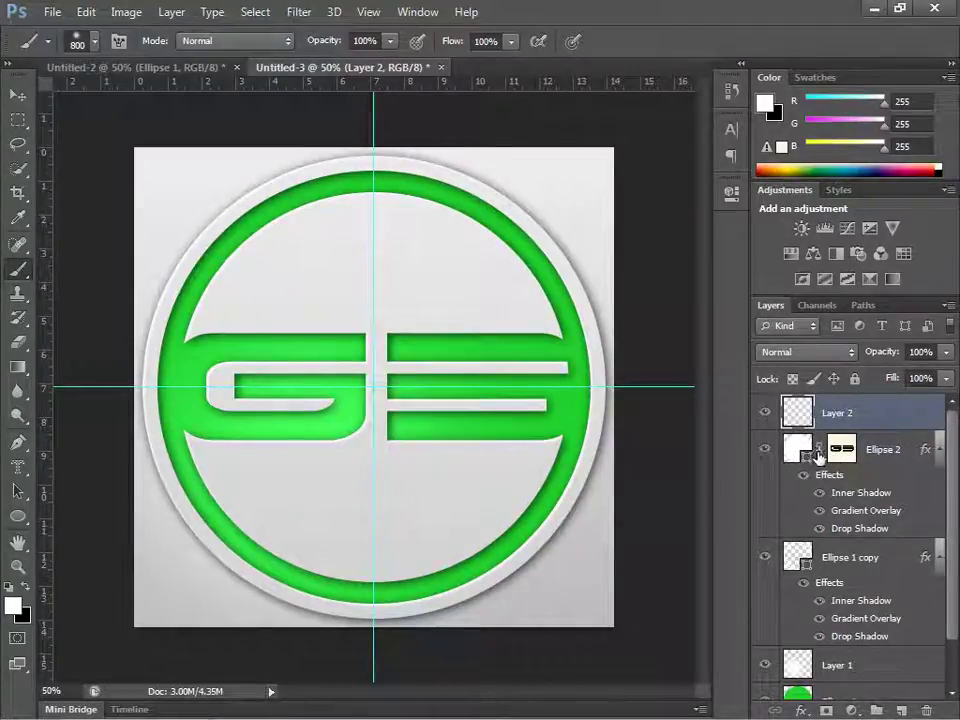
{"action": "left_click", "coordinate": [818, 449]}
{"action": "left_click", "coordinate": [841, 451]}
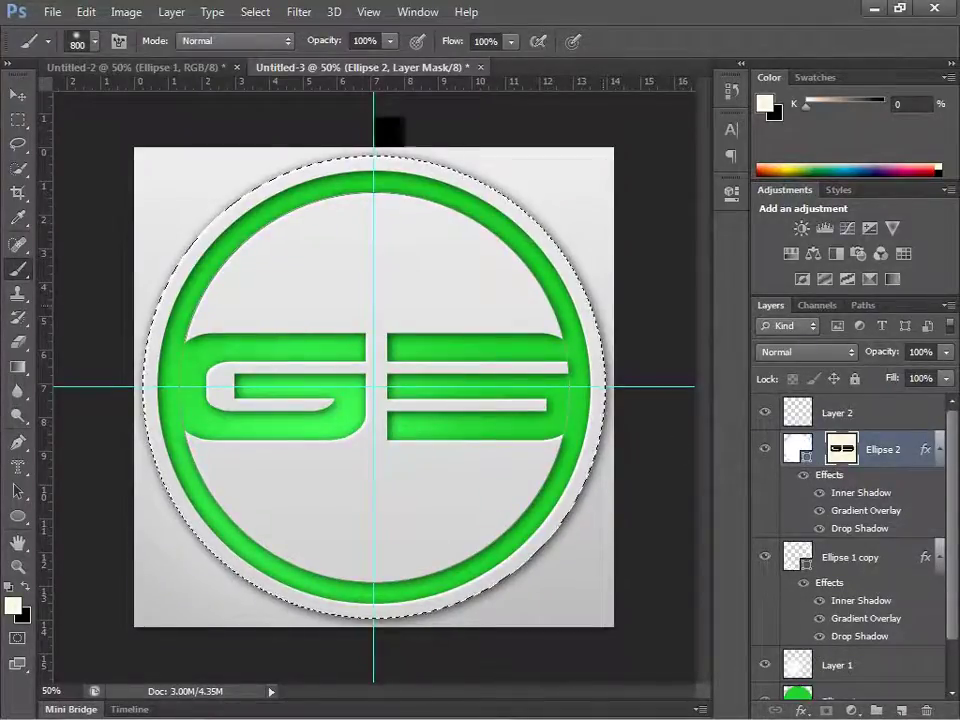
Subtract the lower half of the outer circle selection with the Rectangular Marquee tool, cutting it at the horizontal centre guide.
{"action": "scroll", "coordinate": [845, 641], "scroll_direction": "down", "scroll_amount": 1}
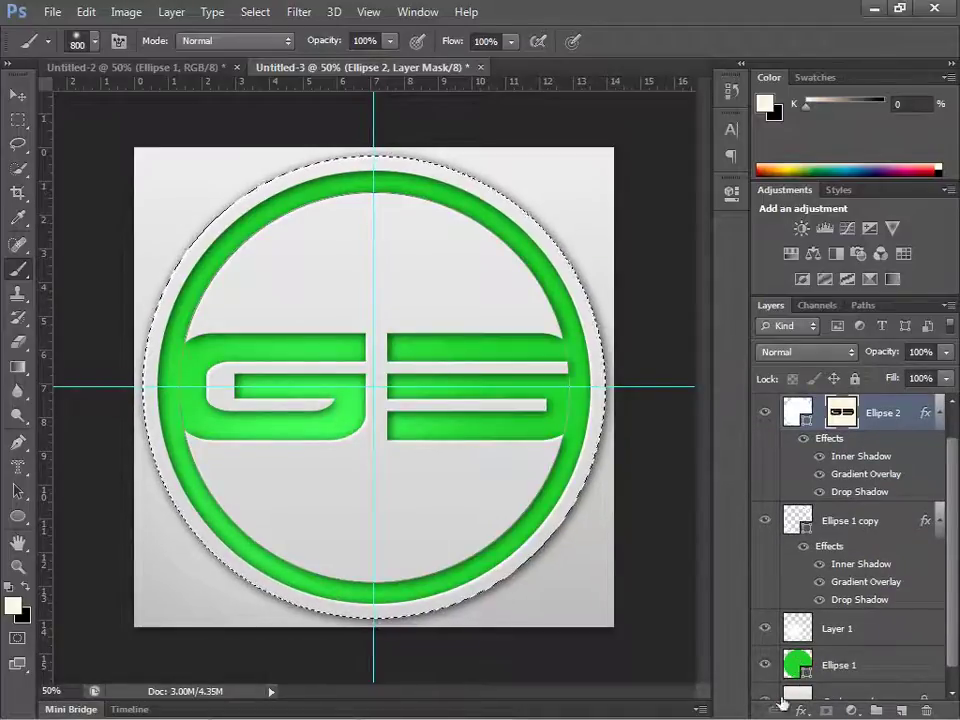
{"action": "scroll", "coordinate": [795, 671], "scroll_direction": "up", "scroll_amount": 1}
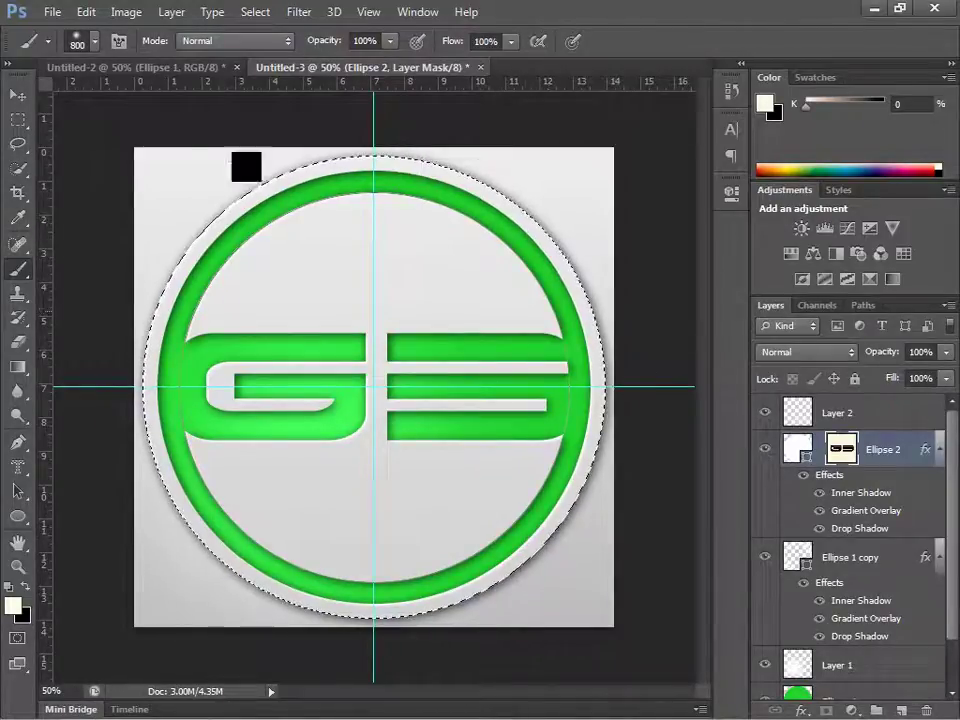
{"action": "left_click", "coordinate": [19, 120]}
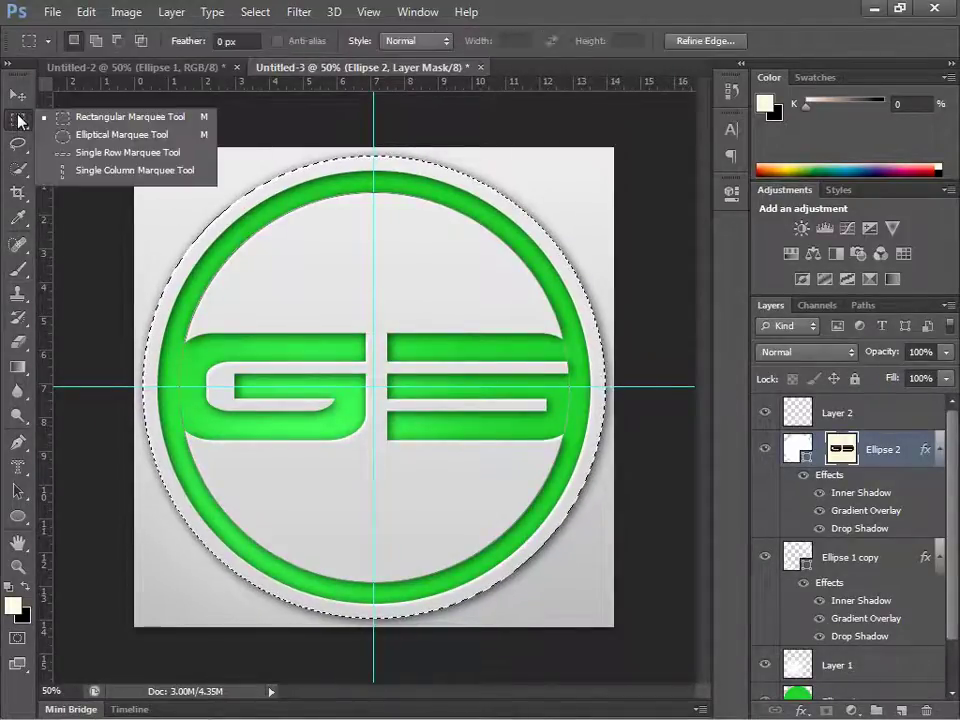
{"action": "left_click", "coordinate": [80, 119]}
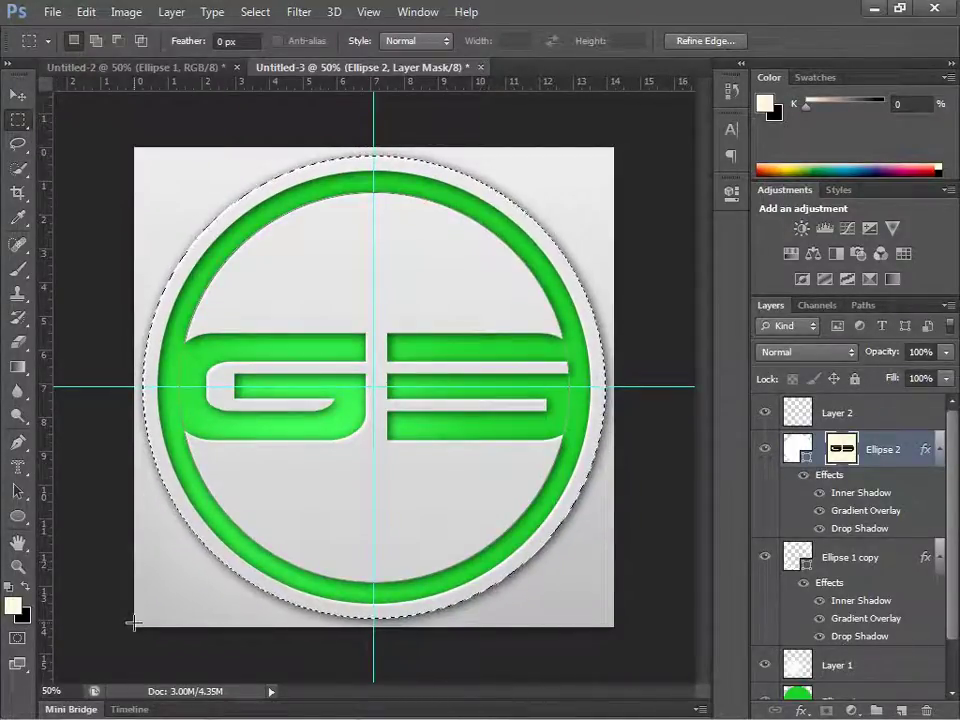
{"action": "key", "text": "alt"}
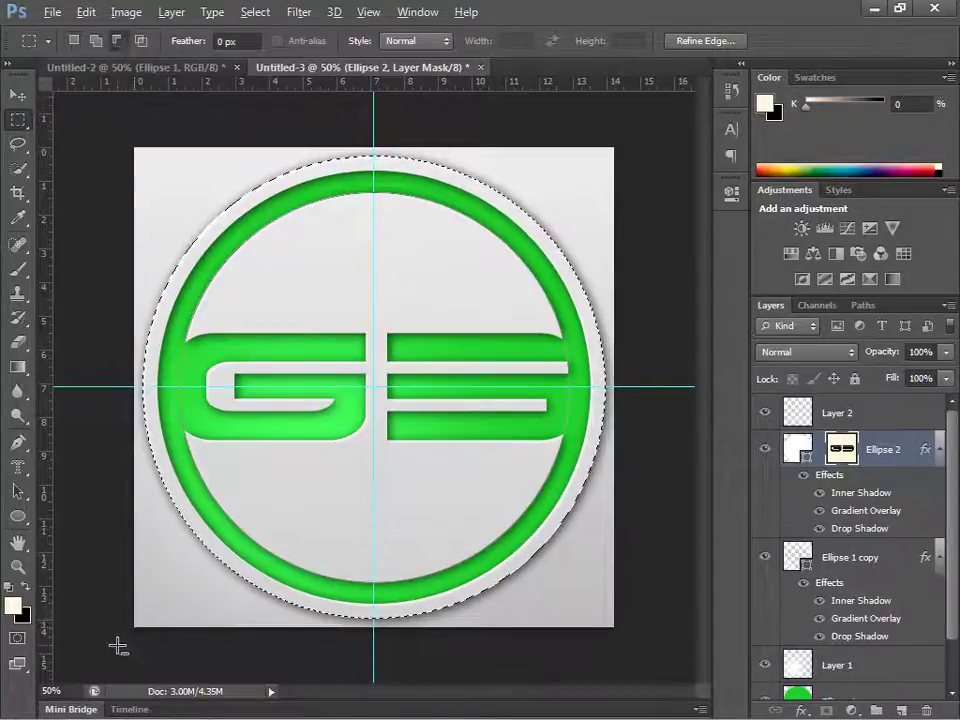
{"action": "left_click_drag", "start_coordinate": [121, 649], "coordinate": [172, 463]}
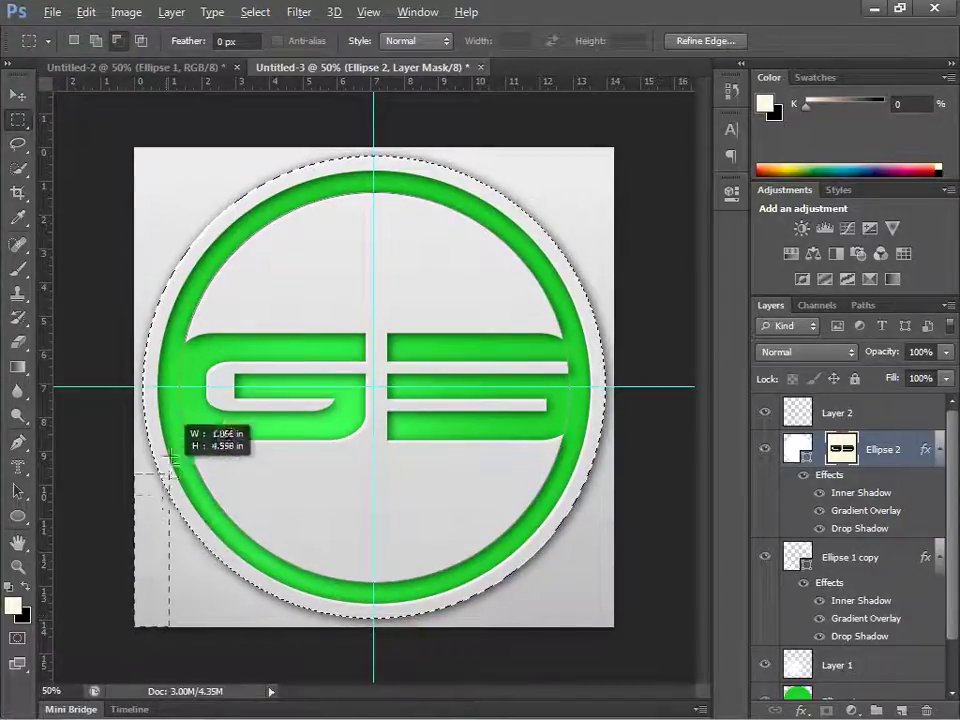
{"action": "left_click_drag", "start_coordinate": [262, 397], "coordinate": [621, 387]}
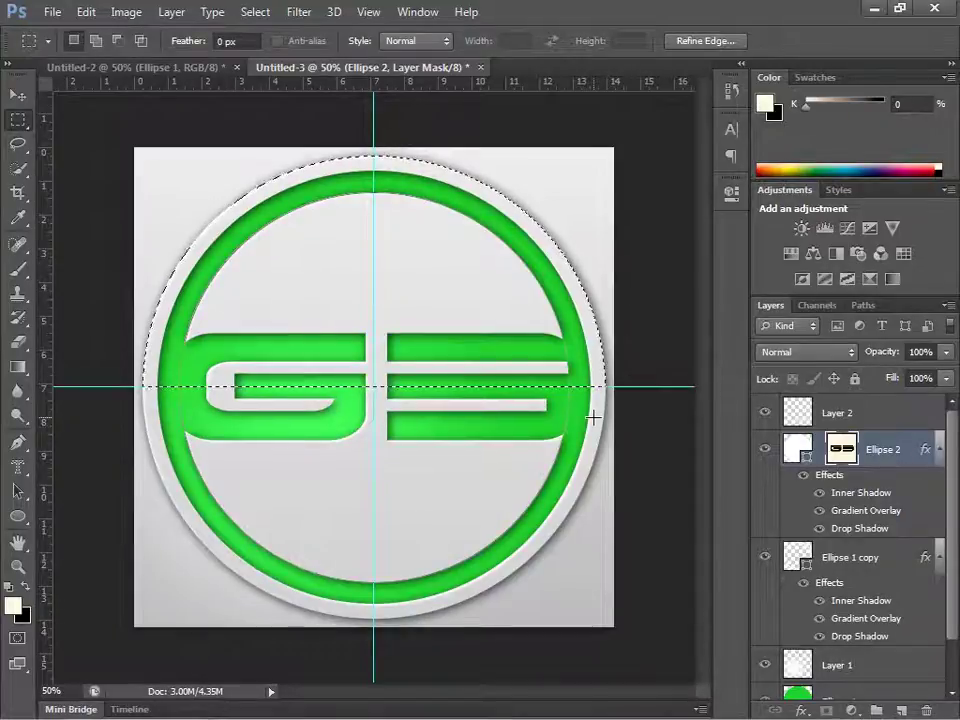
Fill the upper half-circle selection with the white foreground colour on Layer 2.
{"action": "key", "text": "alt"}
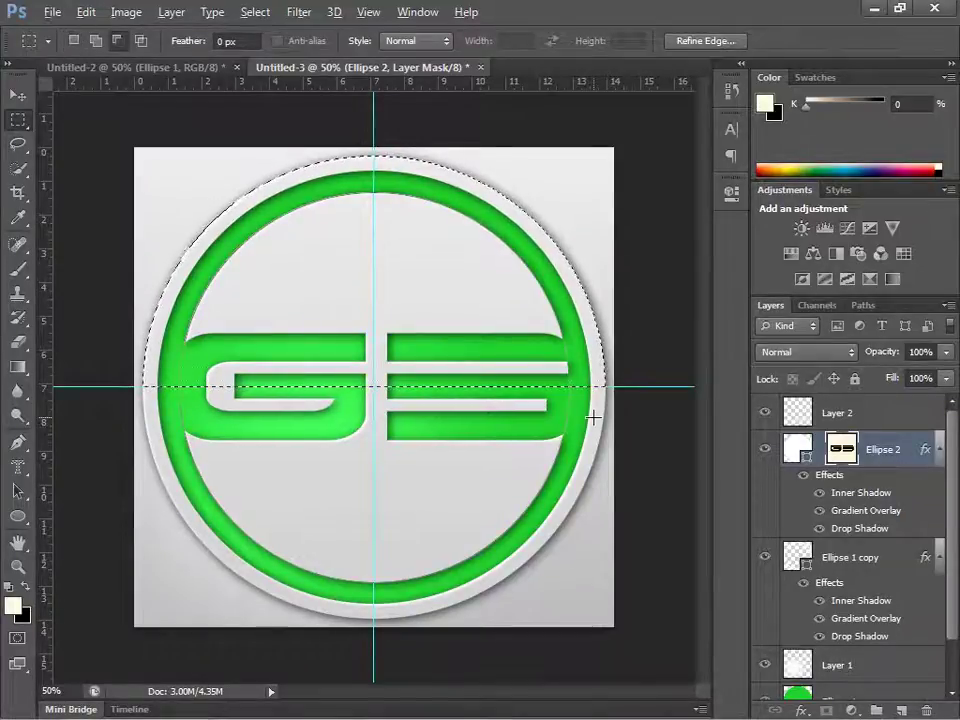
{"action": "left_click", "coordinate": [824, 418]}
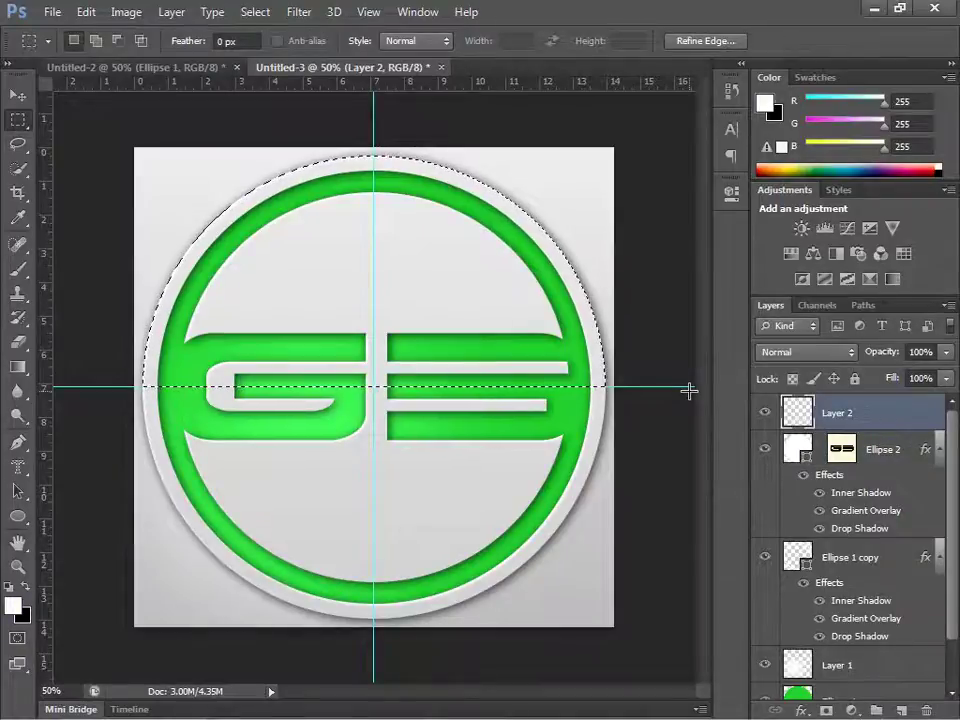
{"action": "key", "text": "alt+BackSpace"}
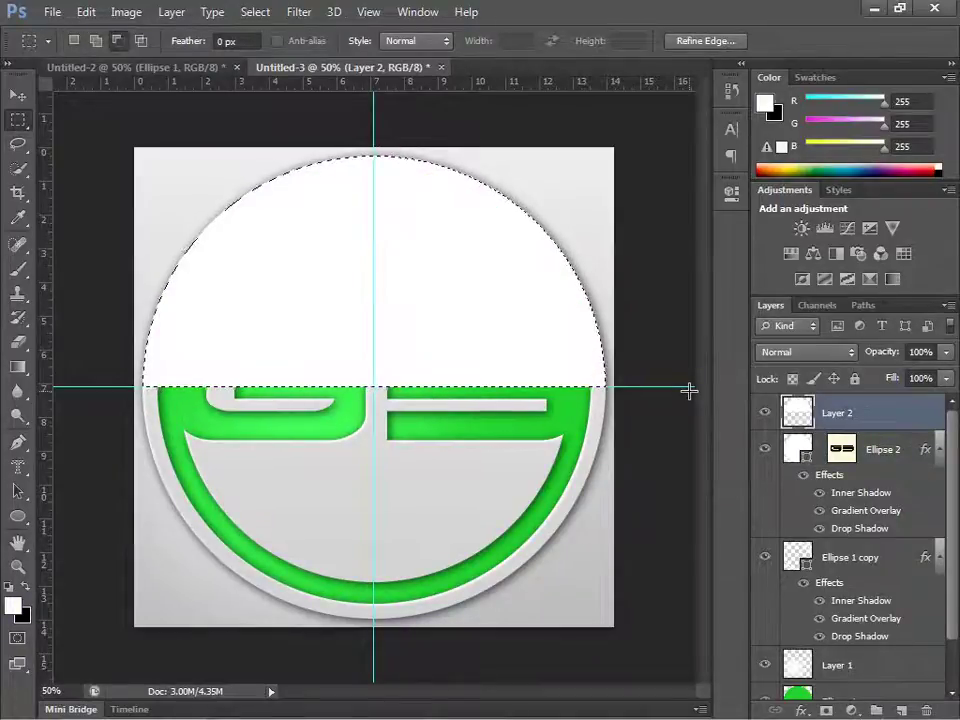
Set Layer 2's blend mode to Screen and its opacity to 11% for a faint gloss over the logo's upper half.
{"action": "left_click", "coordinate": [792, 355]}
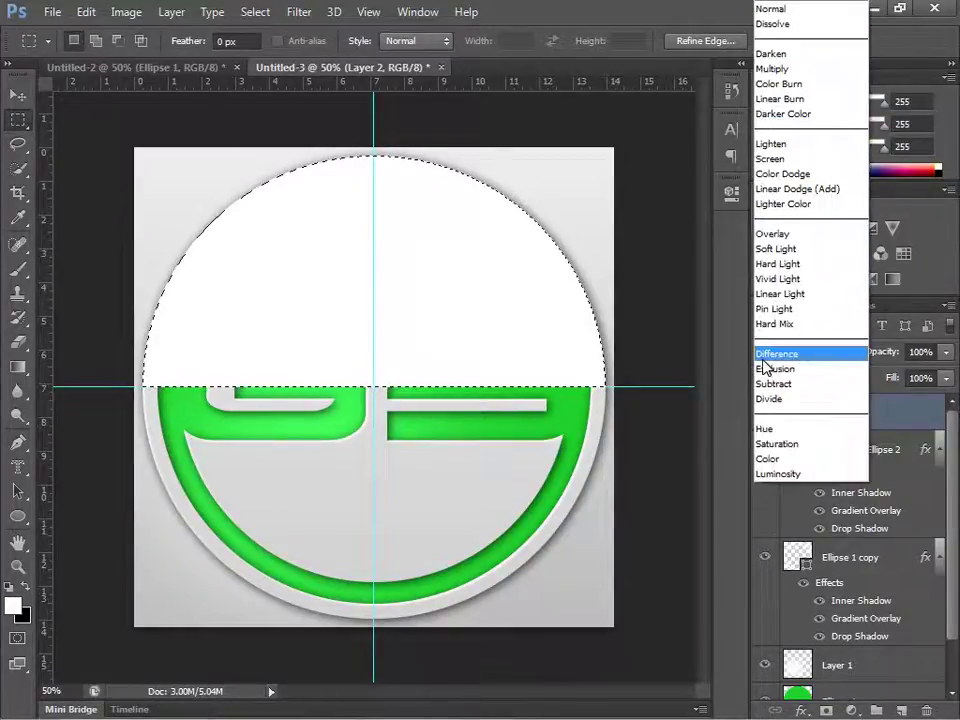
{"action": "left_click", "coordinate": [775, 158]}
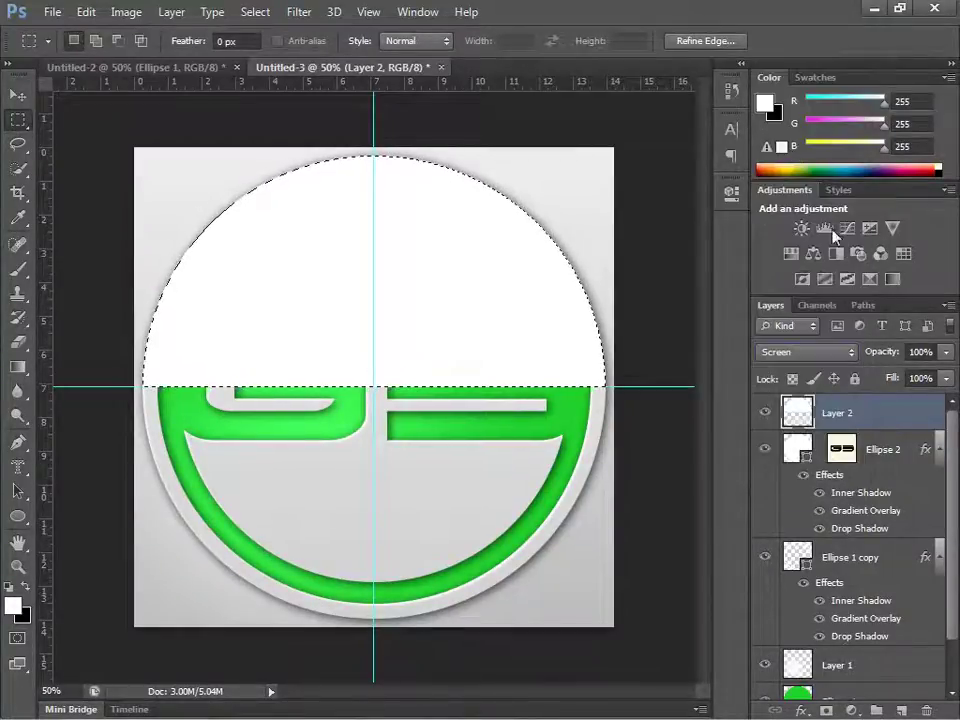
{"action": "left_click_drag", "start_coordinate": [896, 357], "coordinate": [812, 360]}
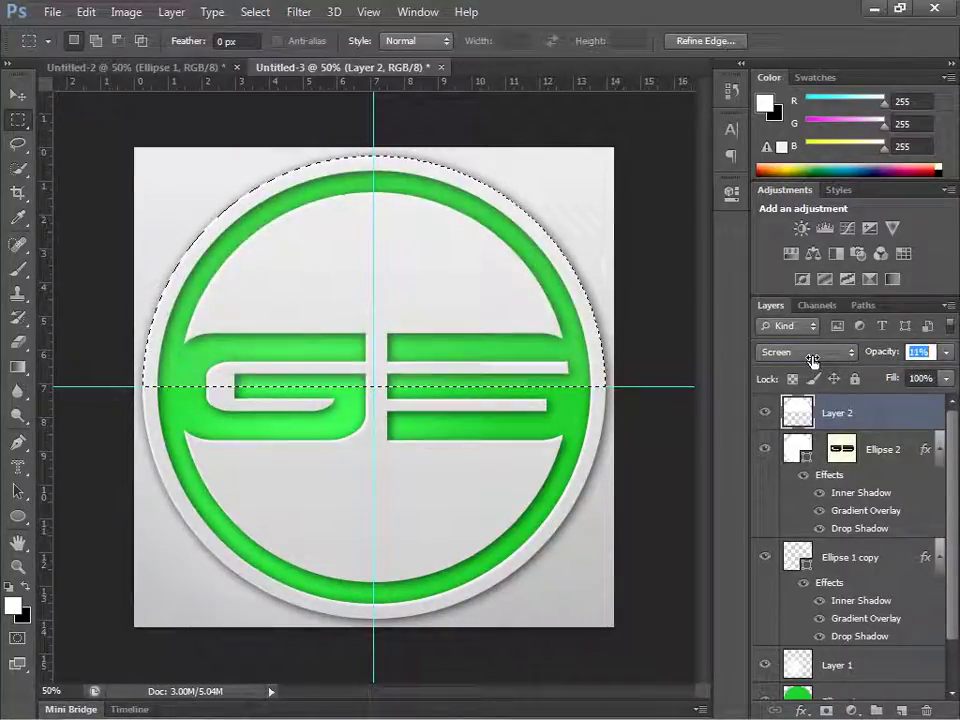
{"action": "key", "text": "Return"}
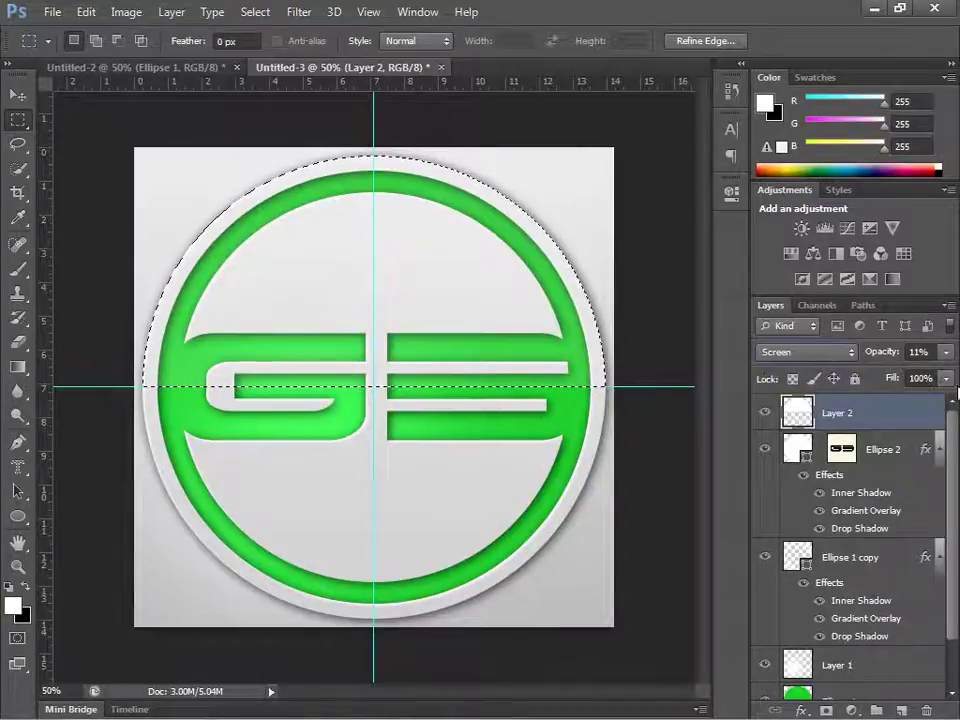